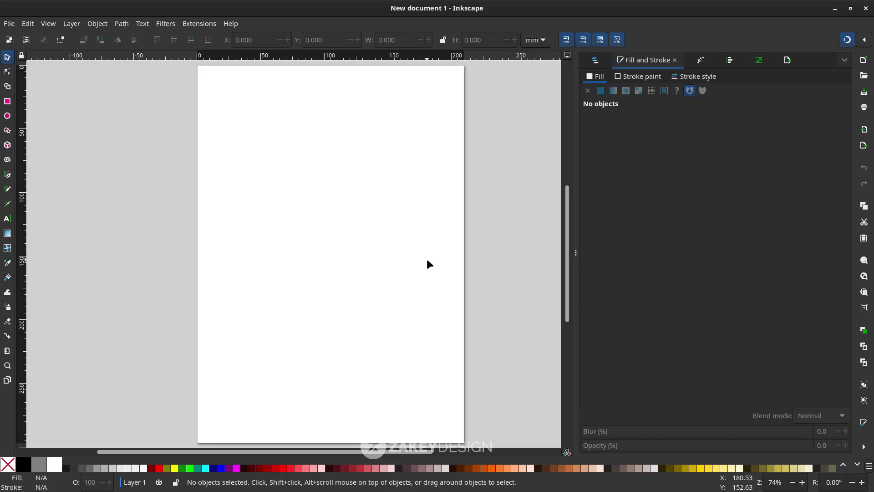
# - Add the text "RISE" near the middle of the page's upper half
pyautogui.scroll(2, 427, 260)
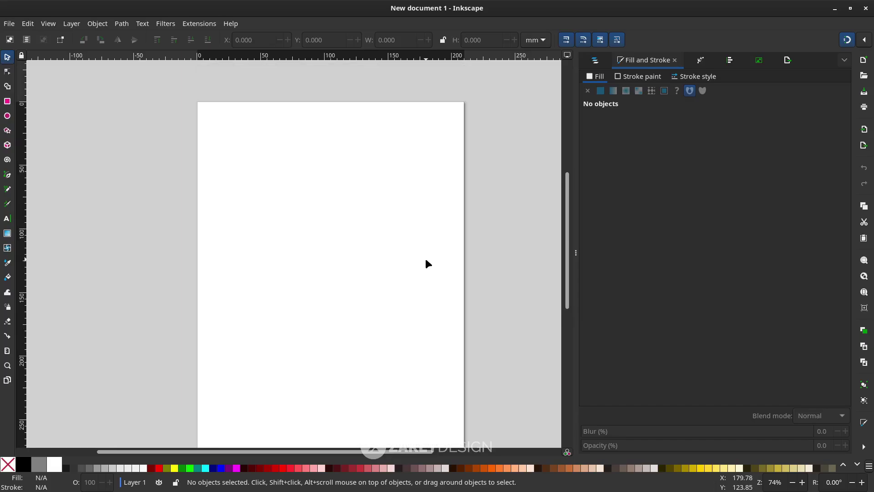
pyautogui.click(8, 220)
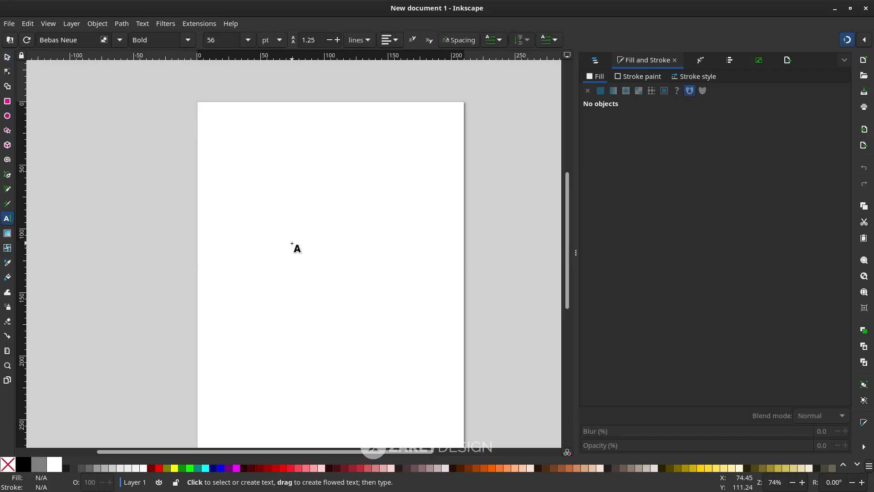
pyautogui.click(292, 242)
pyautogui.write('RISE')
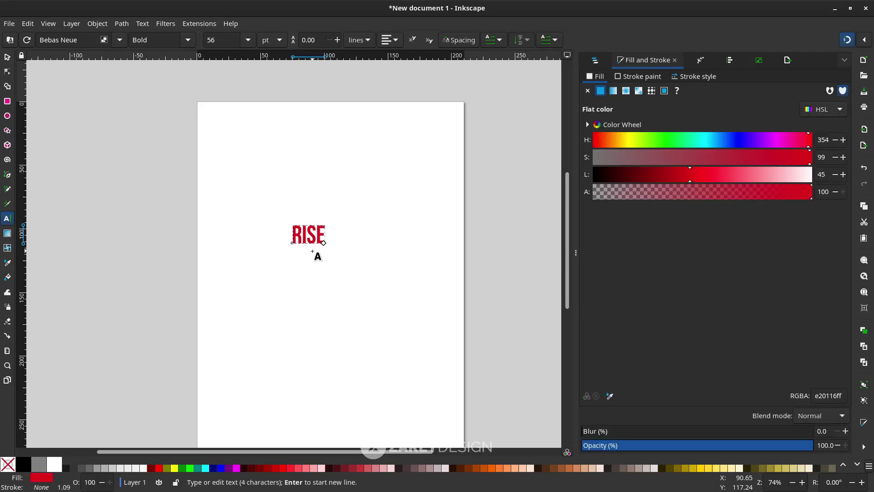
pyautogui.hotkey('ctrl', 'a')
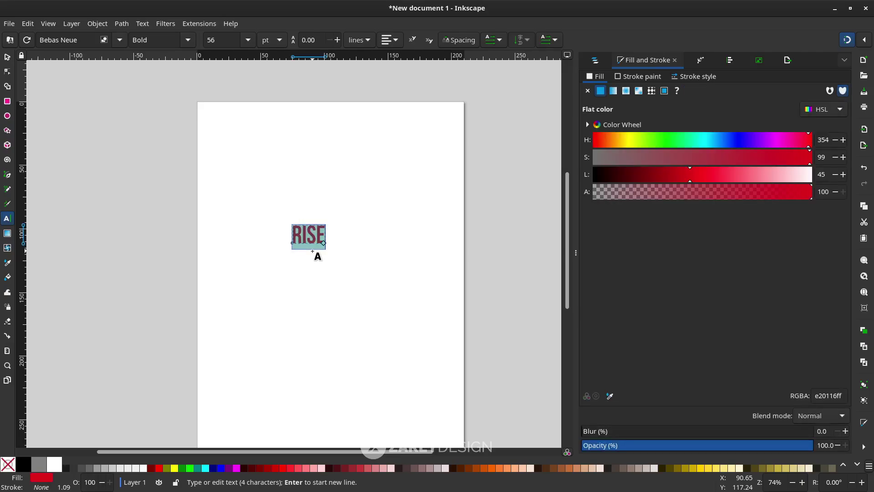
pyautogui.click(309, 235)
pyautogui.hotkey('ctrl', 'a')
pyautogui.click(313, 236)
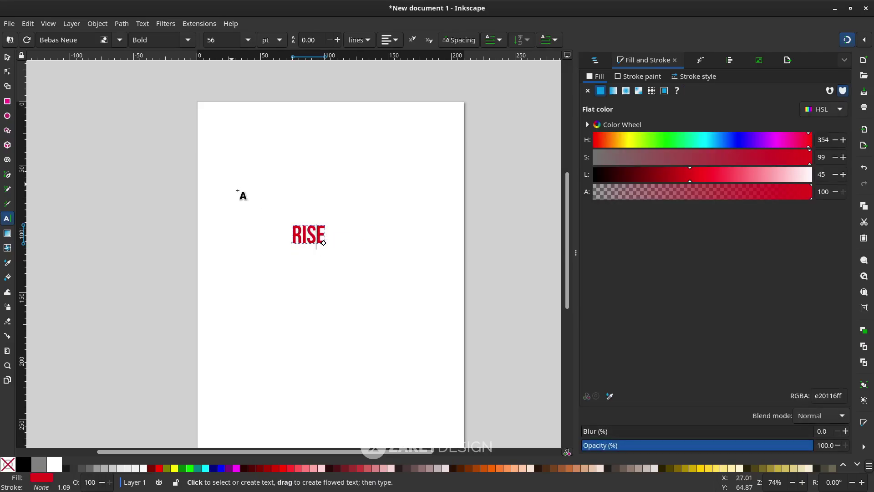
# - Change the font of the whole word RISE to Freshman
pyautogui.doubleClick(301, 235)
pyautogui.moveTo(84, 42); pyautogui.dragTo(39, 39)
pyautogui.write('F')
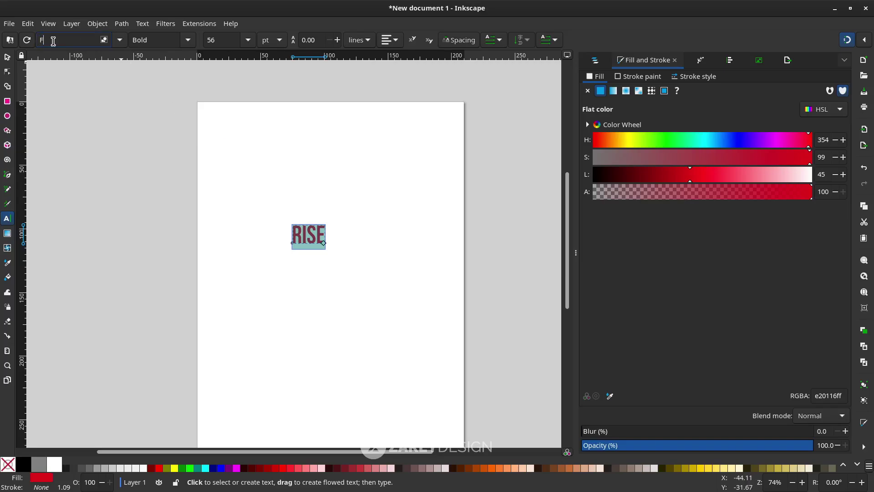
pyautogui.write('re')
pyautogui.click(66, 81)
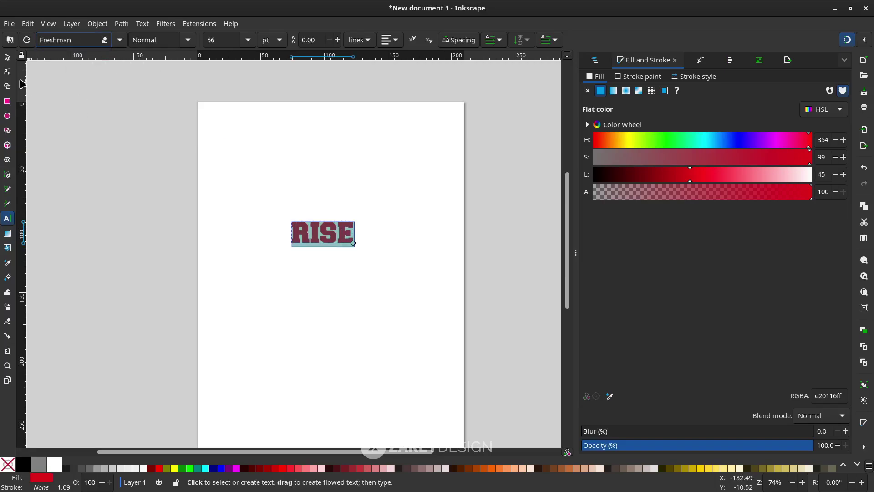
# - Move the RISE text toward the page's left edge, to about X 37.5 mm, and deselect it
pyautogui.click(8, 58)
pyautogui.moveTo(327, 233); pyautogui.dragTo(279, 232)
pyautogui.hscroll(2, 275, 236)
pyautogui.click(348, 255)
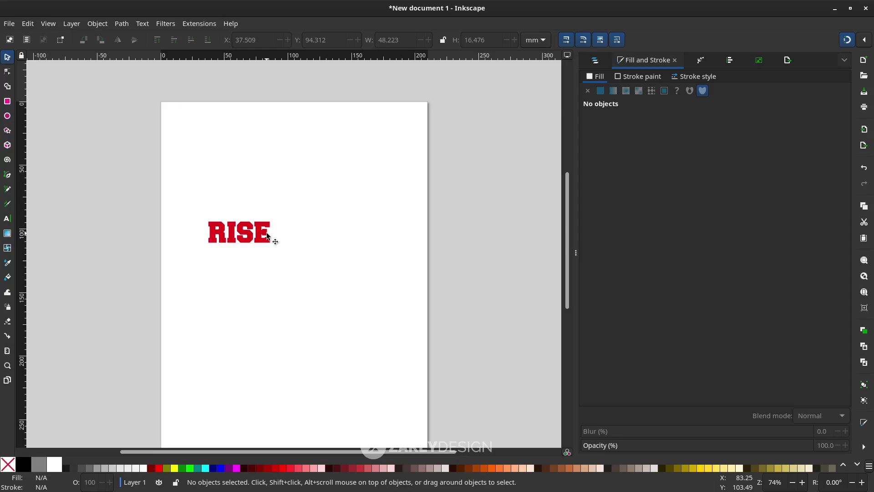
# - Extend the text so that RISE repeats five times in one line without spaces
pyautogui.tripleClick(267, 235)
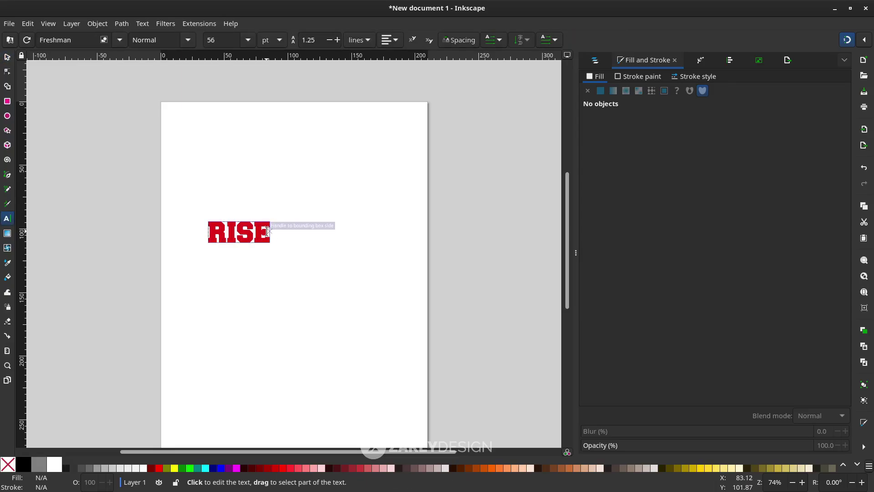
pyautogui.tripleClick(267, 232)
pyautogui.hotkey('ctrl', 'c')
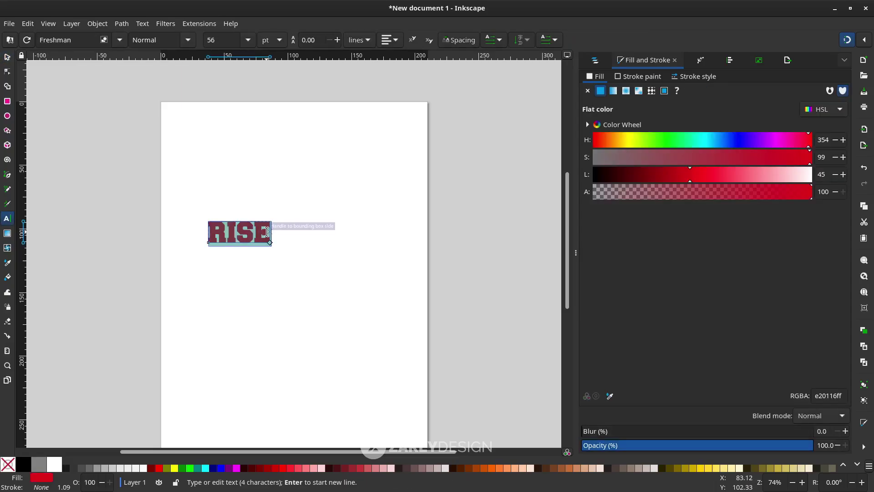
pyautogui.press('Escape')
pyautogui.hotkey('ctrl', 'v')
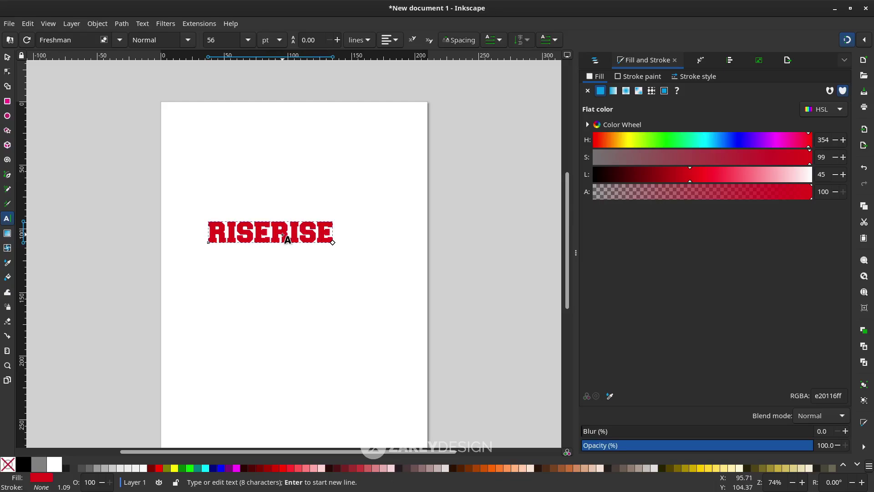
pyautogui.write('RISERISERI')
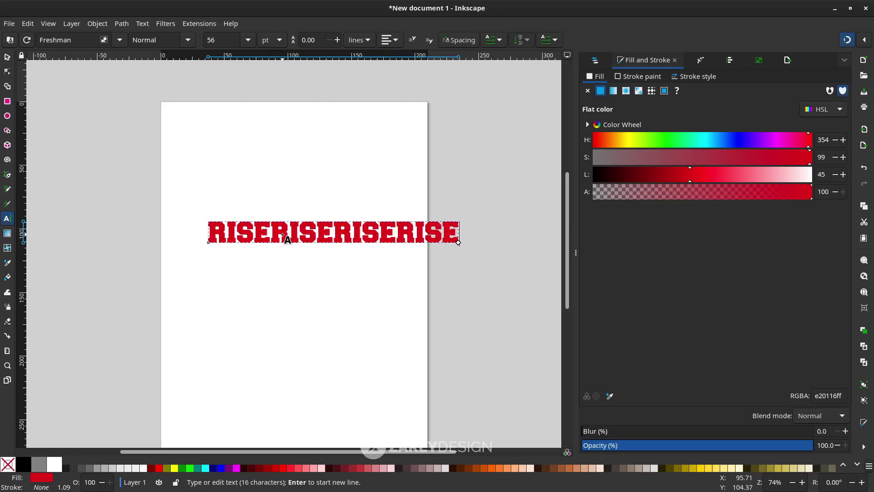
pyautogui.write('SE')
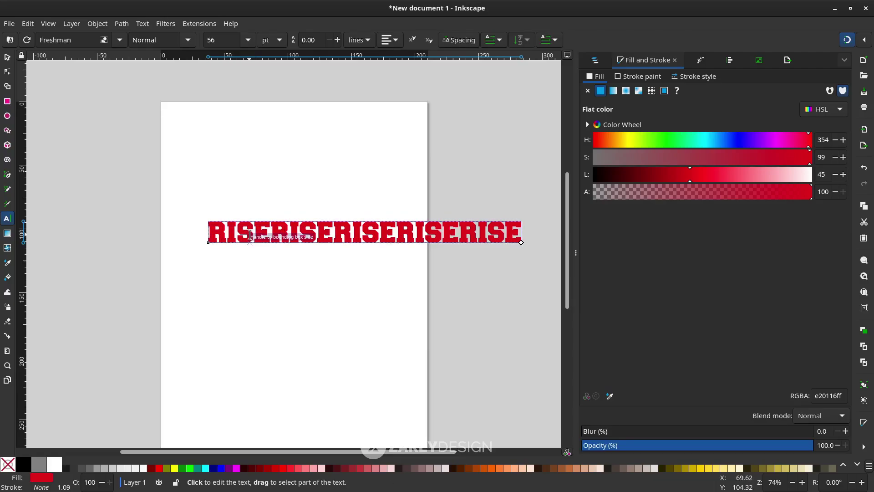
# - Set the letter spacing of the E in the first RISE to 20
pyautogui.moveTo(255, 233); pyautogui.dragTo(266, 233)
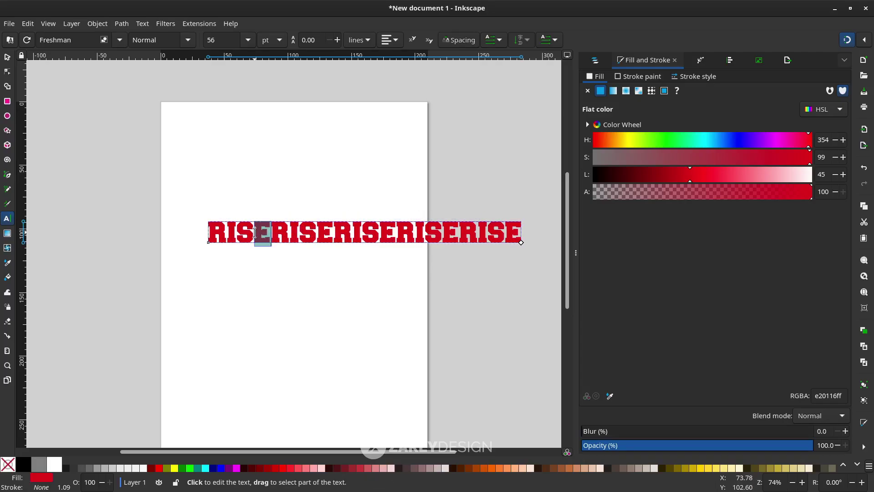
pyautogui.click(254, 234)
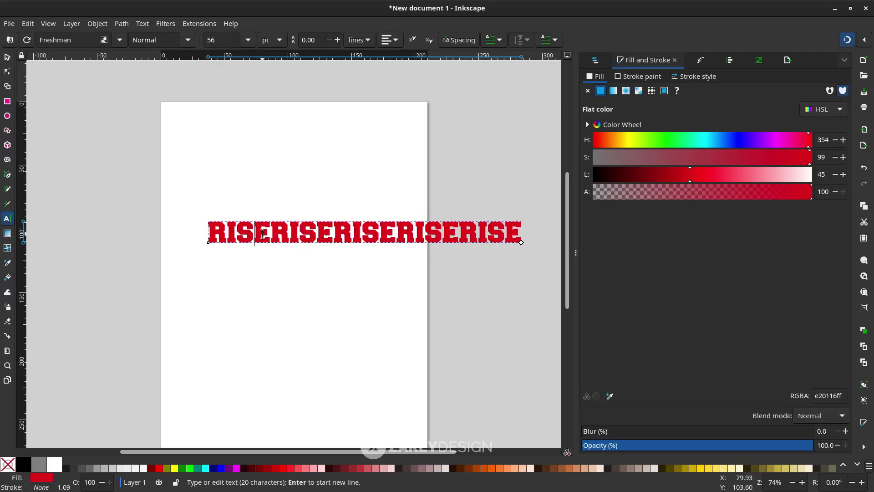
pyautogui.moveTo(254, 233); pyautogui.dragTo(264, 233)
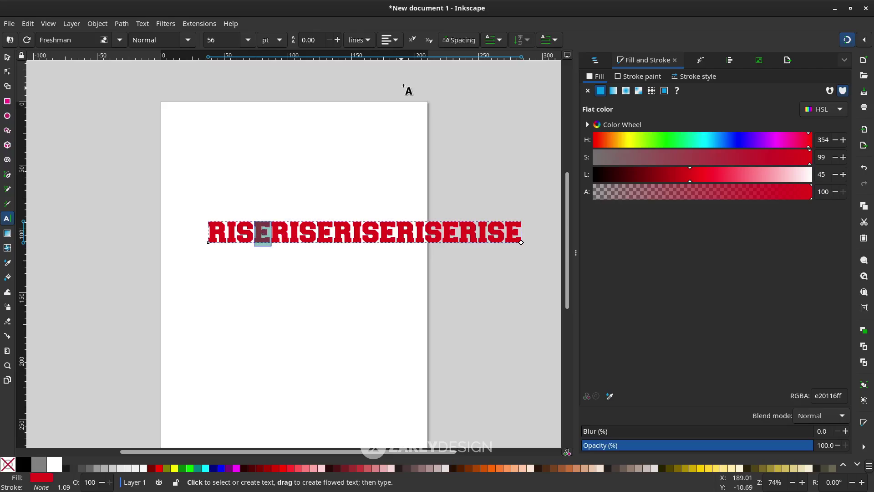
pyautogui.click(450, 41)
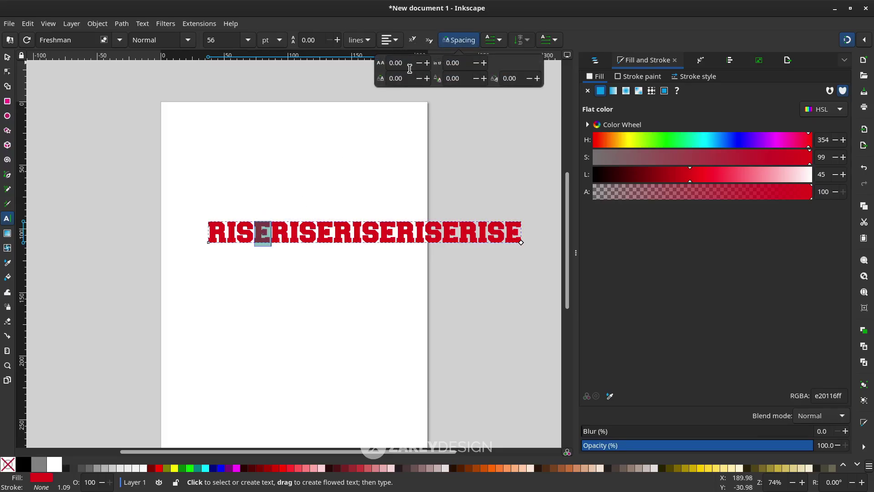
pyautogui.moveTo(409, 68); pyautogui.dragTo(386, 65)
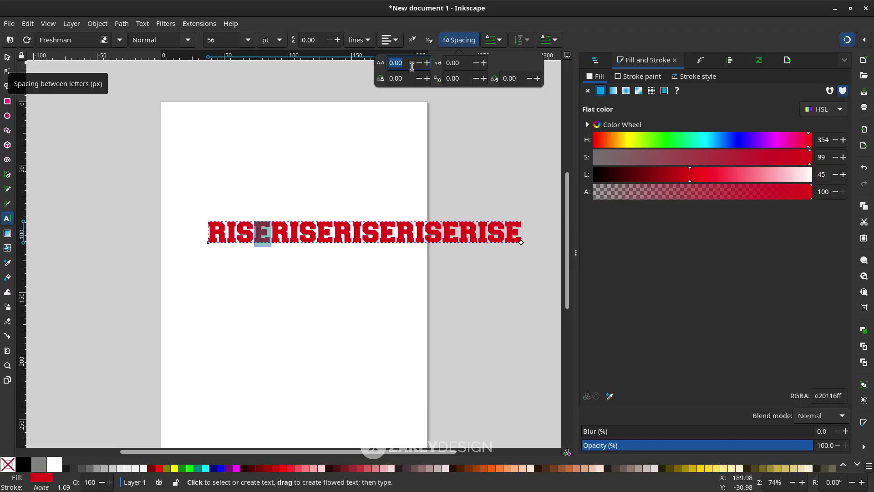
pyautogui.write('20')
pyautogui.press('Return')
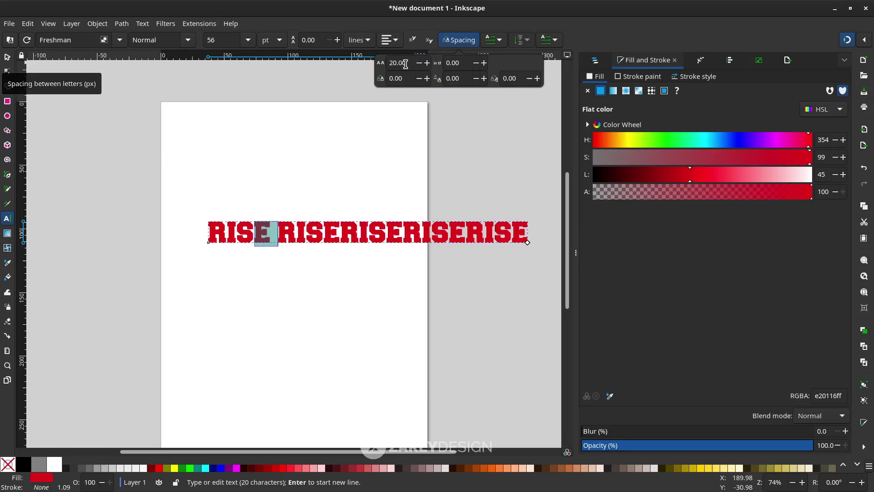
pyautogui.press('Escape')
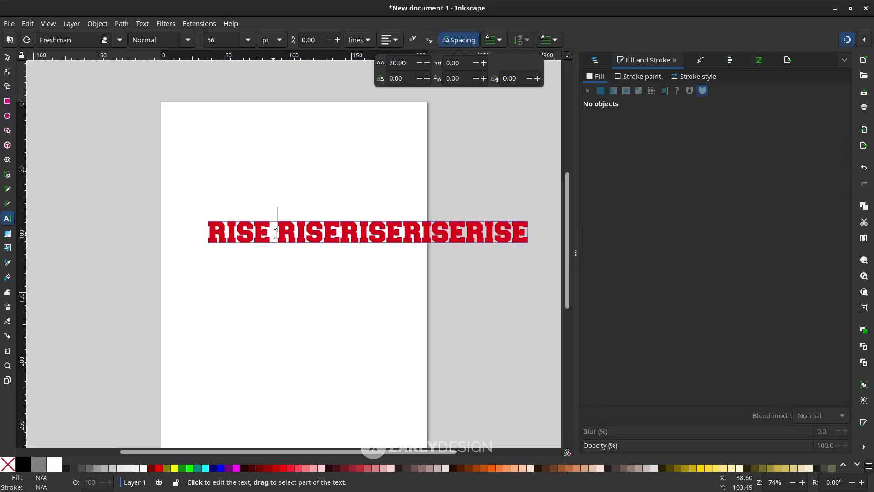
# - Set the letter spacing of the E in the first RISE to 10
pyautogui.click(279, 233)
pyautogui.moveTo(278, 233); pyautogui.dragTo(262, 233)
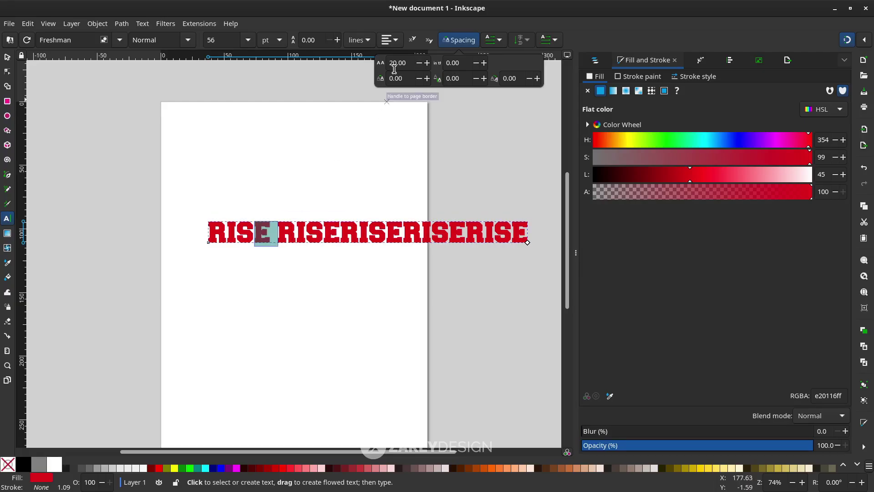
pyautogui.moveTo(407, 65); pyautogui.dragTo(380, 63)
pyautogui.write('10')
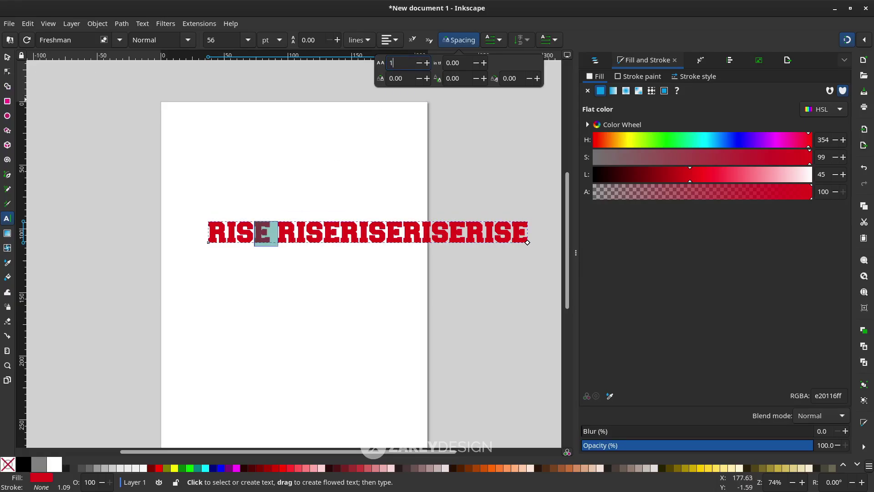
pyautogui.press('Return')
# - Set the letter spacing of the E in the second RISE to 10
pyautogui.click(344, 237)
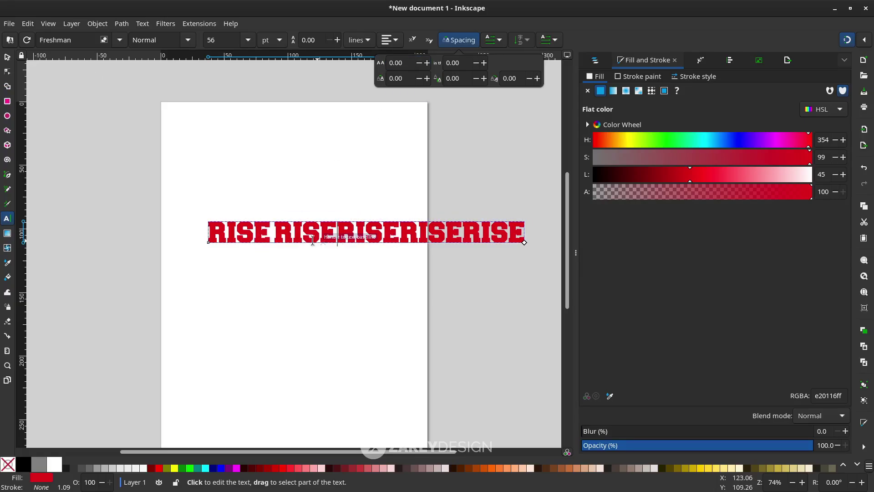
pyautogui.hotkey('shift', 'Left')
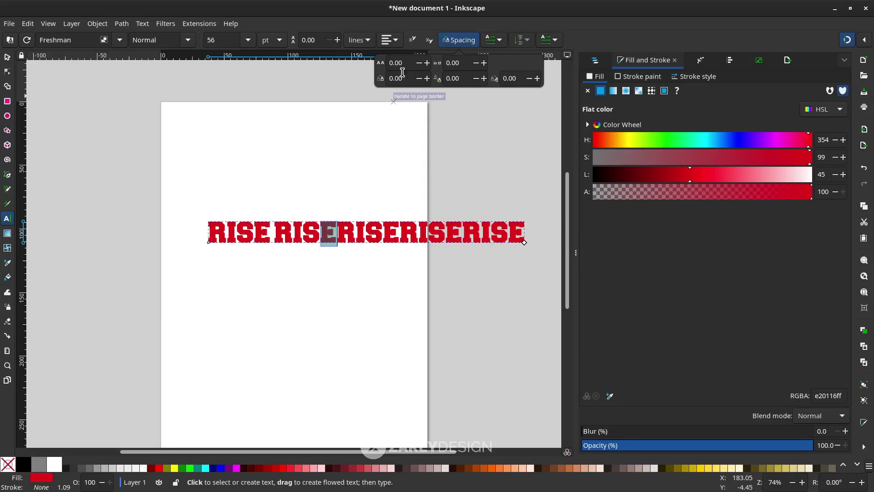
pyautogui.moveTo(407, 63); pyautogui.dragTo(386, 64)
pyautogui.write('10')
pyautogui.press('Return')
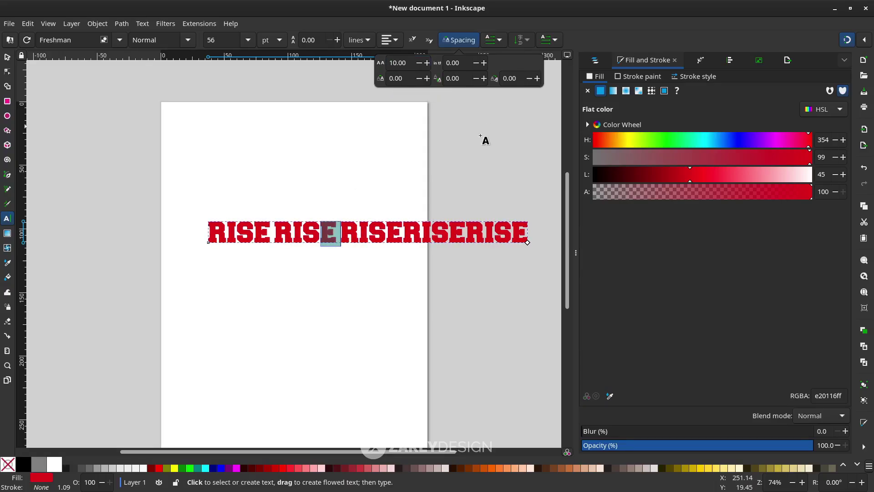
# - Set the letter spacing of the E in the third RISE to 10
pyautogui.click(404, 237)
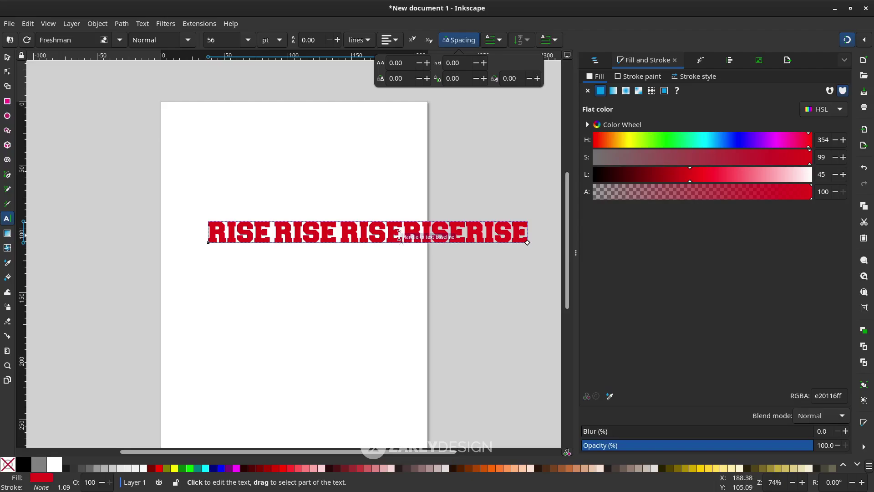
pyautogui.hotkey('shift', 'Left')
pyautogui.tripleClick(398, 63)
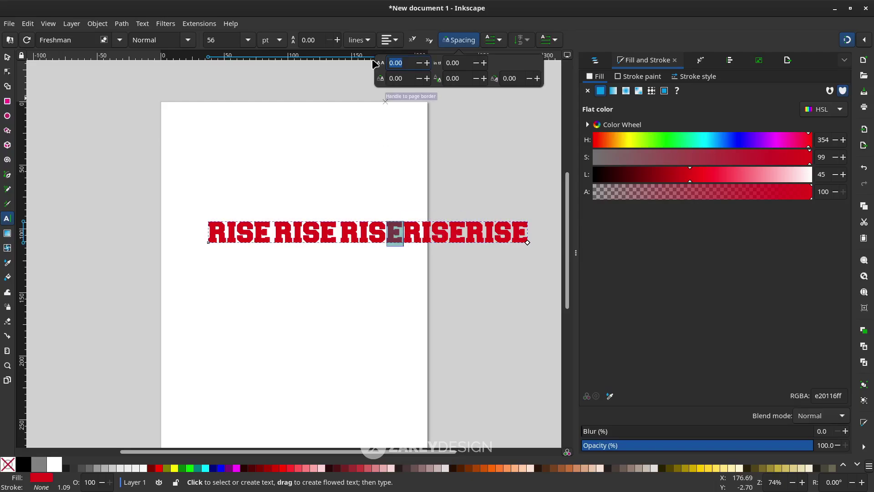
pyautogui.write('10')
pyautogui.press('Return')
# - Set the letter spacing of the E in the fourth RISE to 10
pyautogui.click(454, 237)
pyautogui.hotkey('shift', 'Right')
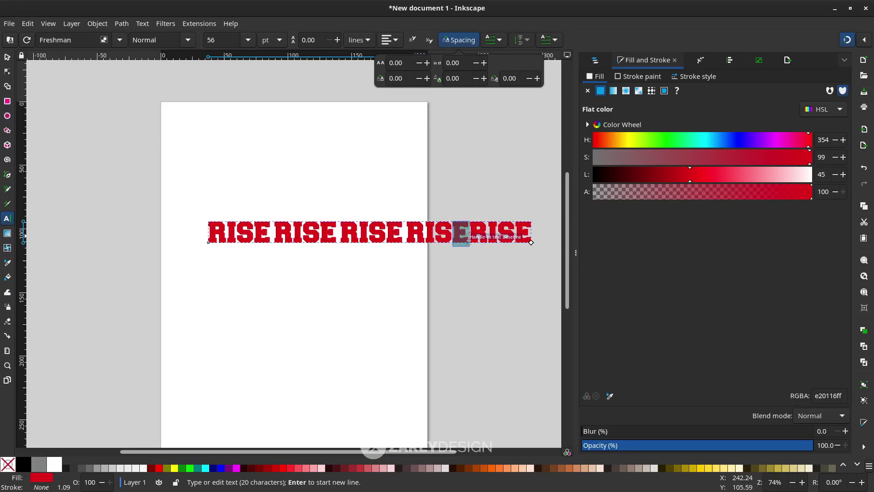
pyautogui.tripleClick(399, 63)
pyautogui.write('10')
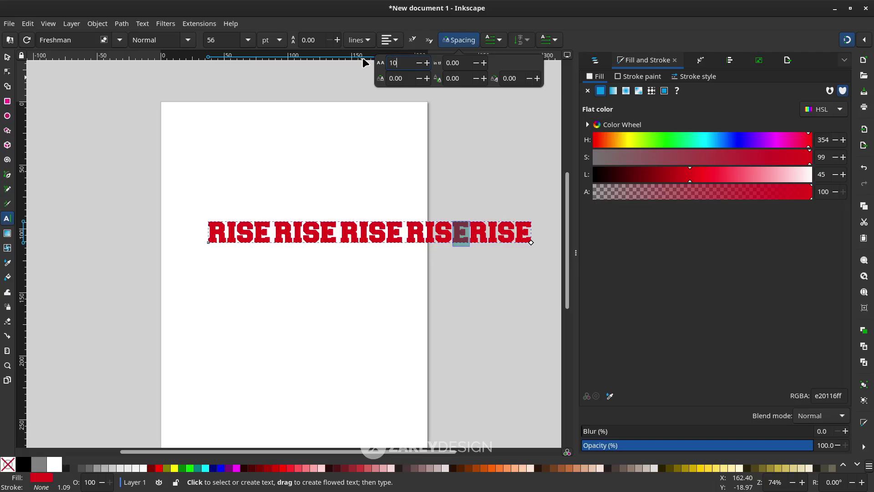
pyautogui.press('Return')
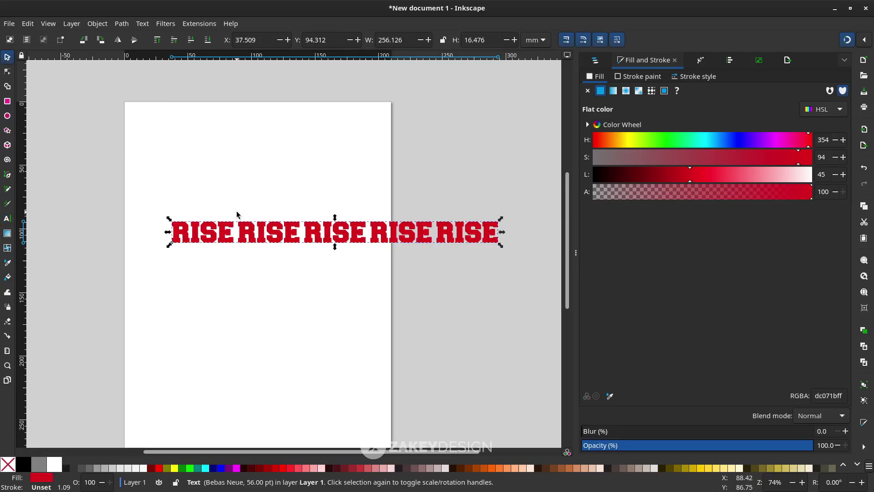
# - Convert the selected line of RISE text into a tiled pattern fill
pyautogui.click(96, 23)
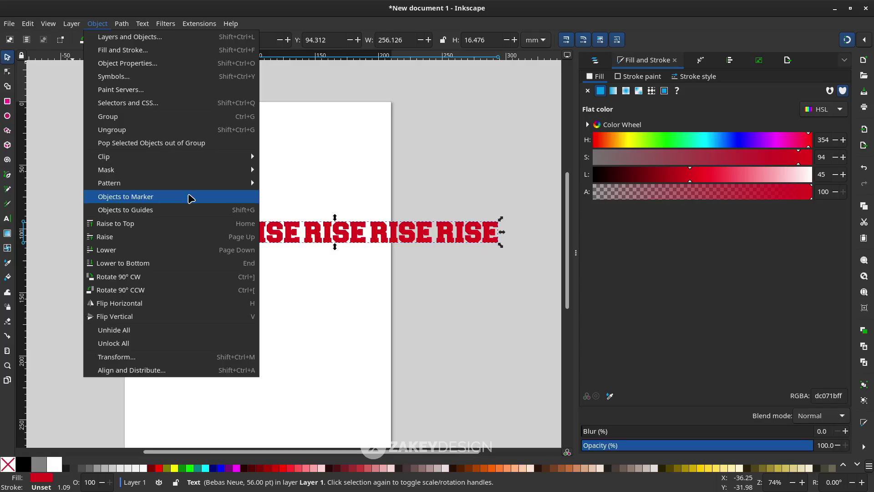
pyautogui.moveTo(195, 185)
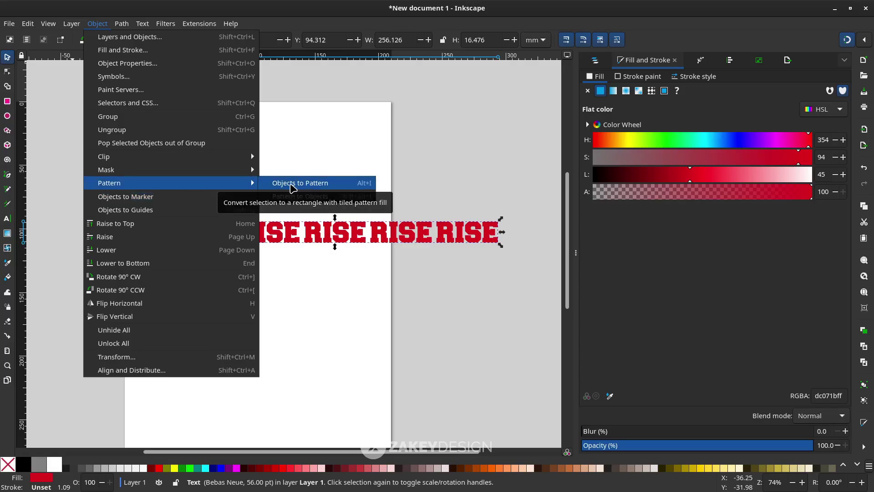
pyautogui.click(292, 186)
pyautogui.scroll(-3, 385, 257)
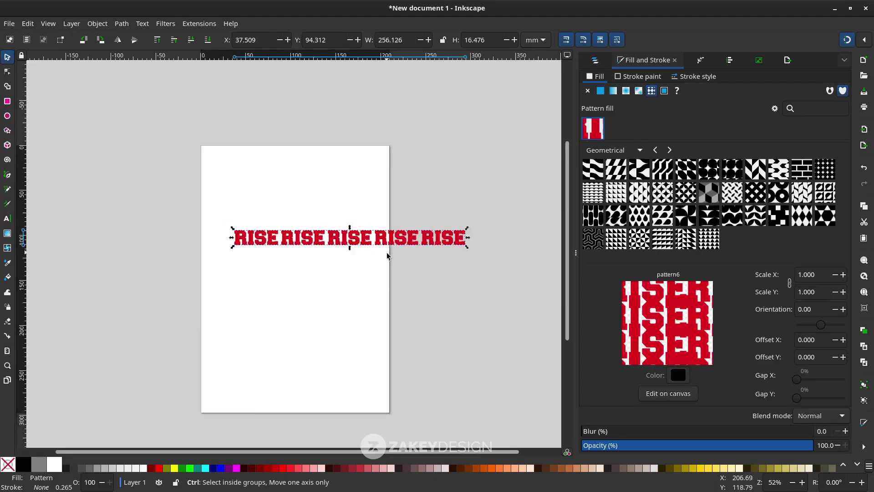
# - Move the patterned RISE strip off the page to its upper left, at about X -192 mm and Y -41 mm, and deselect it
pyautogui.scroll(2, 394, 247)
pyautogui.moveTo(394, 247); pyautogui.dragTo(194, 140)
pyautogui.click(214, 178)
pyautogui.hscroll(-2, 228, 188)
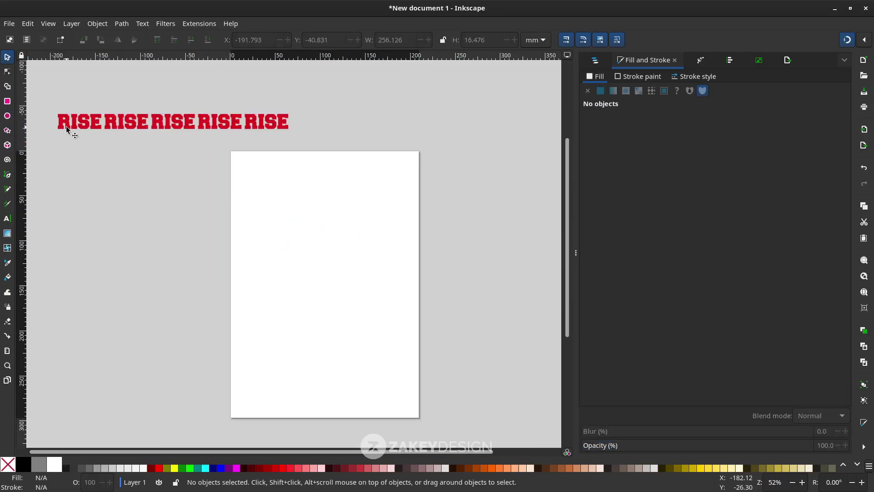
# - Draw a 210 × 297 mm rectangle covering the whole page and fill it with black
pyautogui.click(7, 101)
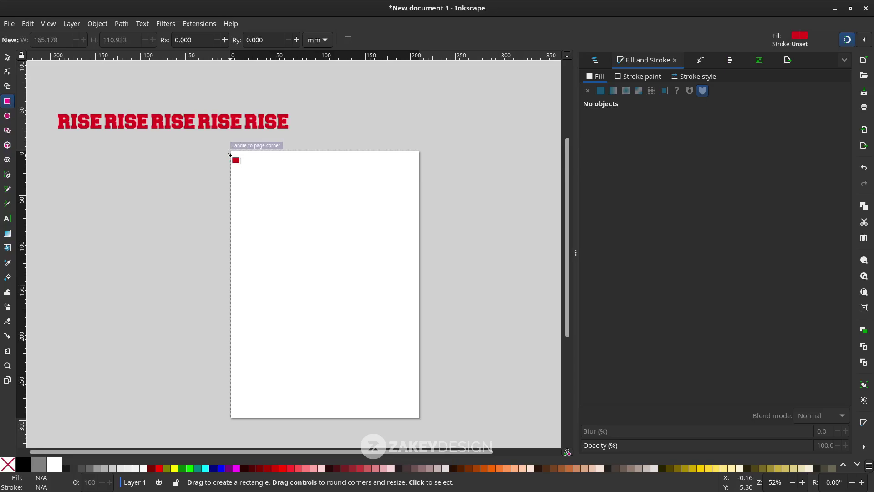
pyautogui.moveTo(230, 152); pyautogui.dragTo(418, 418)
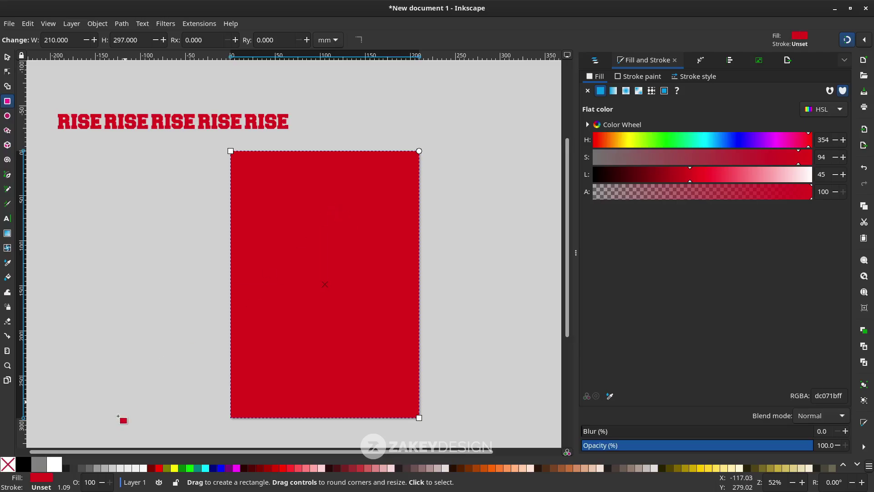
pyautogui.click(23, 464)
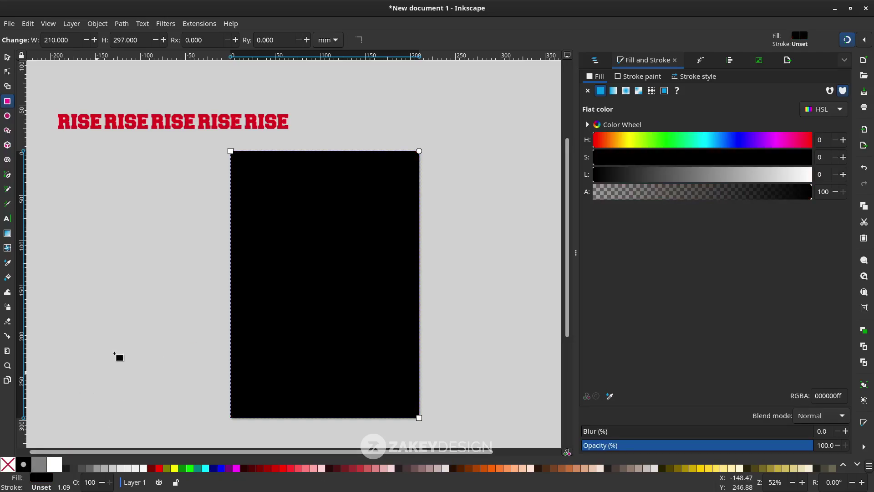
pyautogui.click(7, 58)
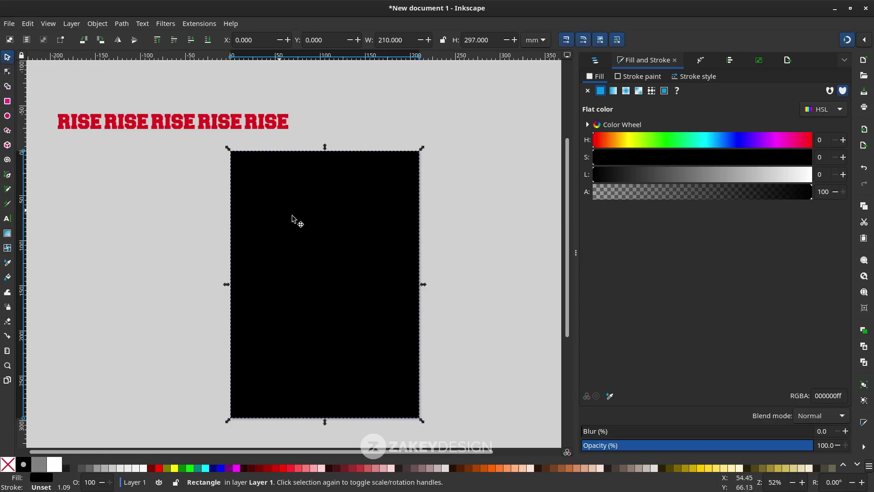
pyautogui.press('ctrl')
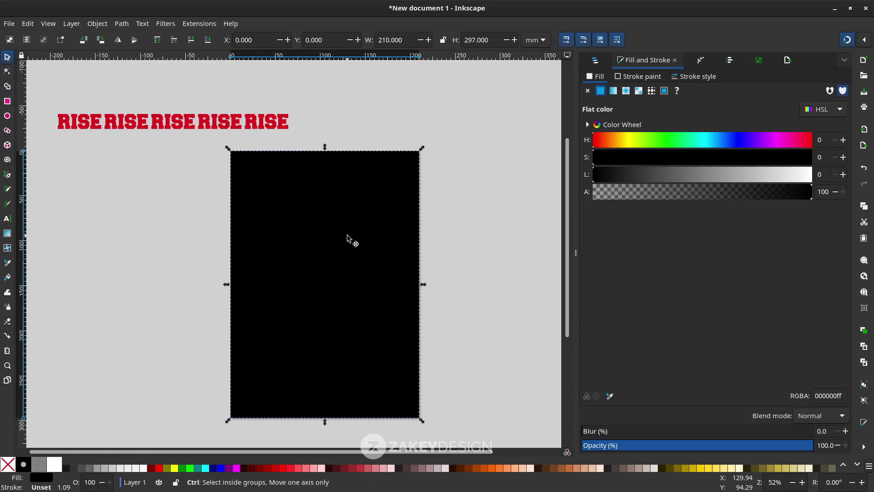
pyautogui.moveTo(346, 235); pyautogui.dragTo(457, 258)
pyautogui.hotkey('ctrl', 'z')
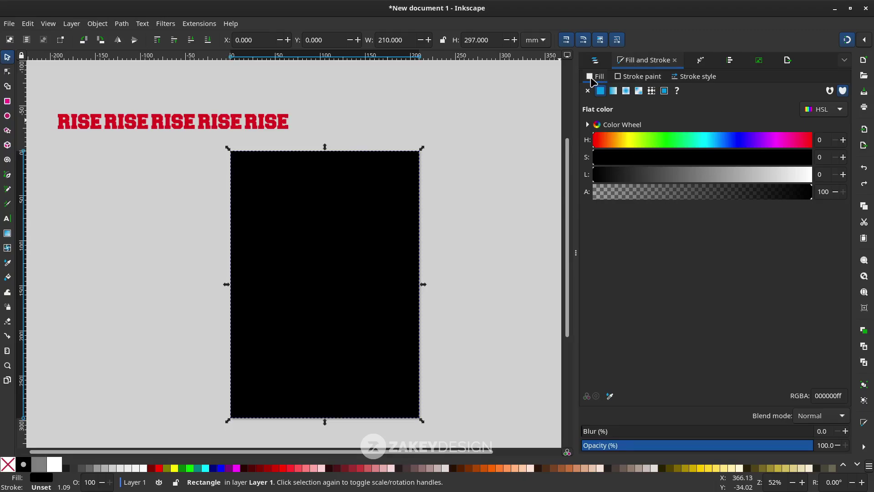
# - Fill the page rectangle with the custom RISE pattern and reduce the pattern's X and Y scale to 0.400
pyautogui.click(651, 91)
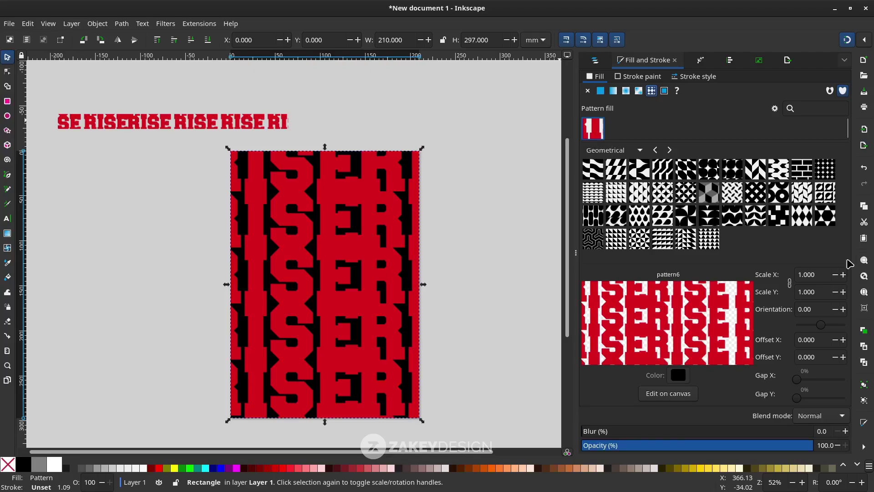
pyautogui.click(835, 275)
pyautogui.click(835, 275)
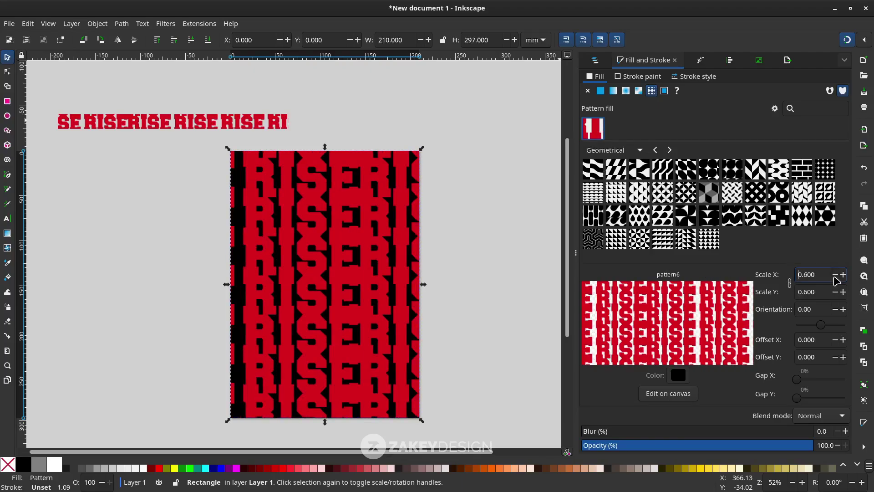
pyautogui.click(835, 275)
pyautogui.click(835, 275)
pyautogui.click(835, 275)
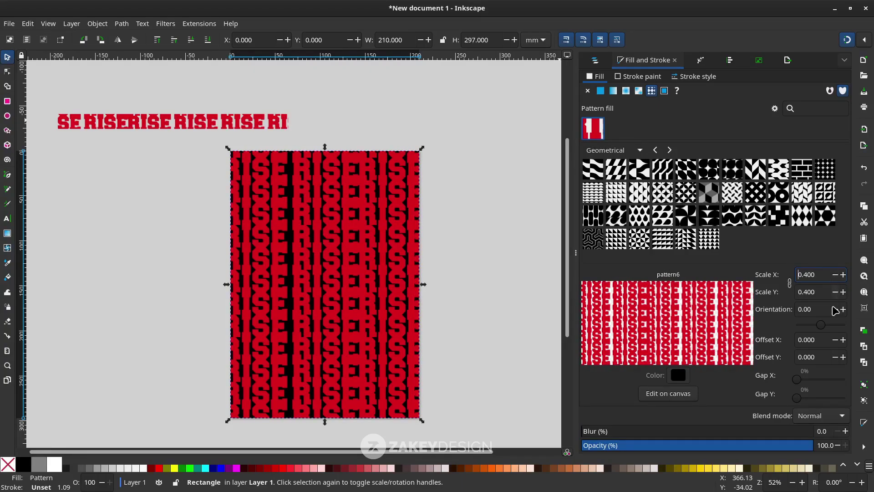
# - Set the RISE pattern's orientation to -30 and its vertical gap to 20%, with the horizontal gap at 0%
pyautogui.moveTo(820, 325); pyautogui.dragTo(818, 327)
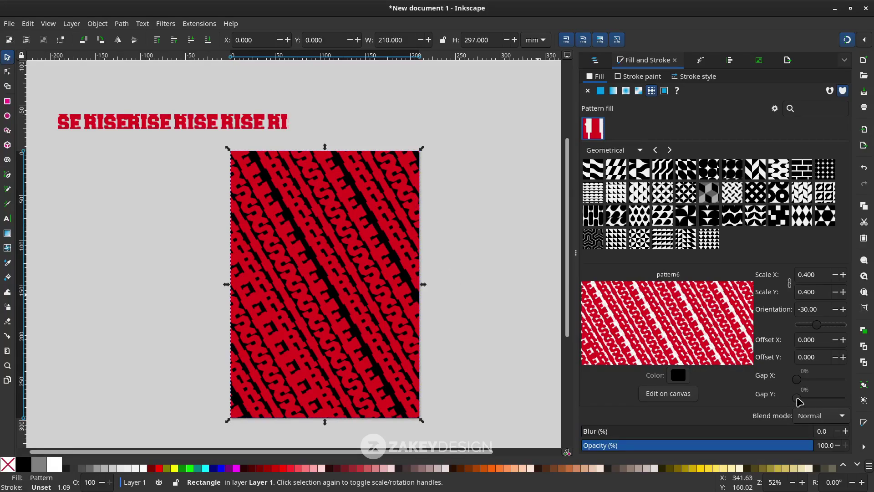
pyautogui.moveTo(797, 397); pyautogui.dragTo(797, 397)
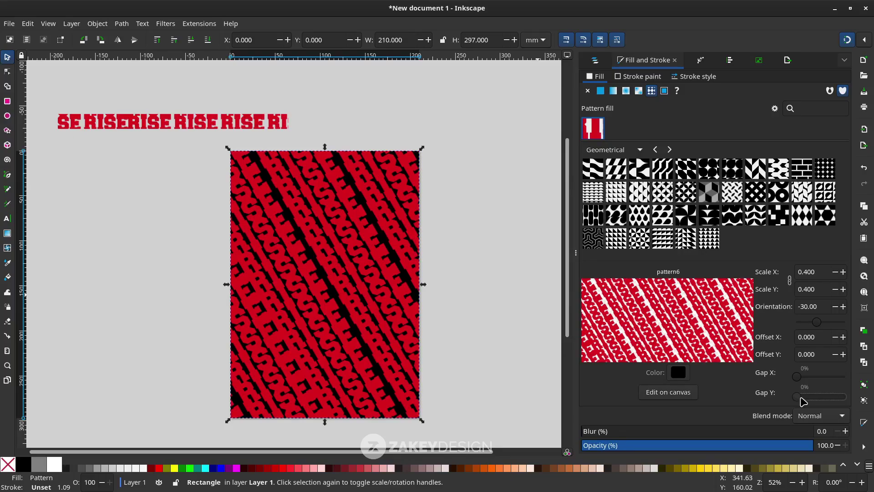
pyautogui.moveTo(797, 398); pyautogui.dragTo(797, 399)
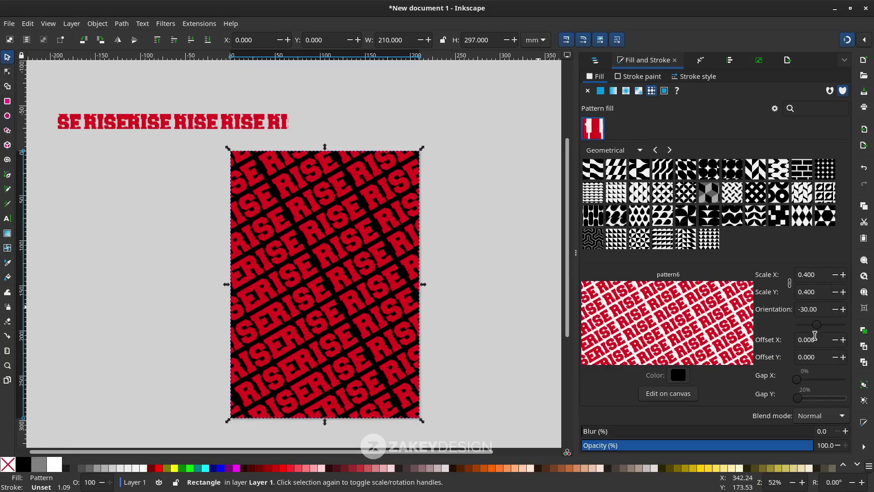
pyautogui.click(802, 381)
pyautogui.moveTo(802, 384); pyautogui.dragTo(792, 381)
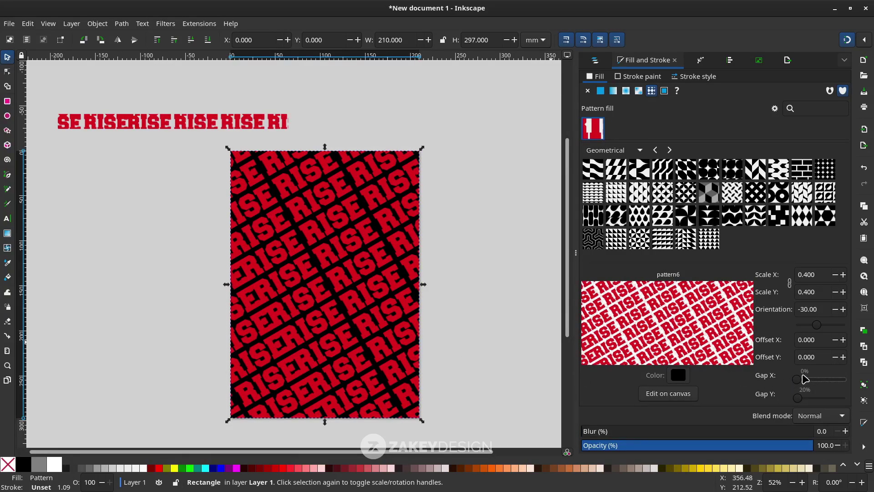
# - Set the pattern's X offset to 181, move its origin on the canvas to the rectangle's right edge, and deselect the rectangle
pyautogui.click(842, 339)
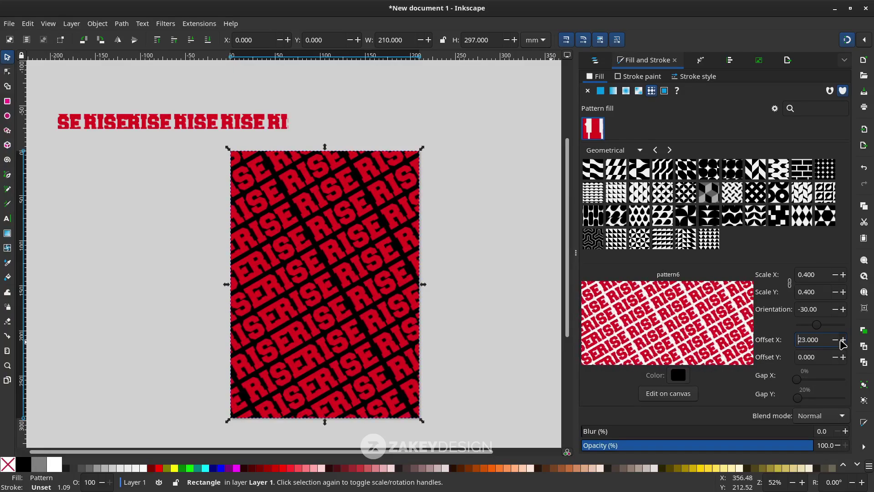
pyautogui.moveTo(842, 342); pyautogui.dragTo(843, 345)
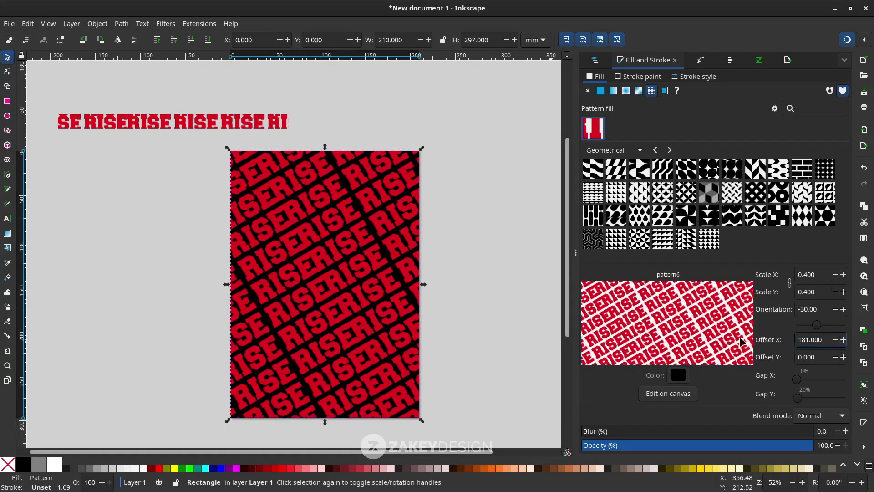
pyautogui.click(7, 72)
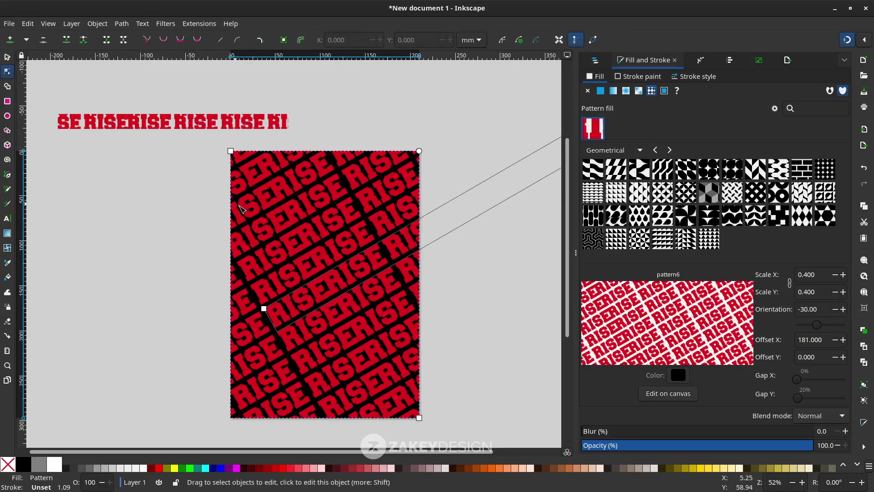
pyautogui.moveTo(263, 308); pyautogui.dragTo(416, 223)
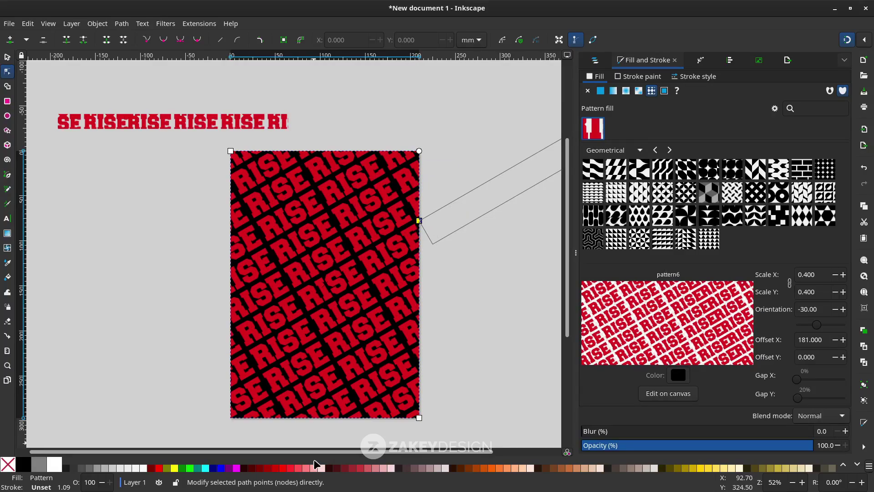
pyautogui.press('s')
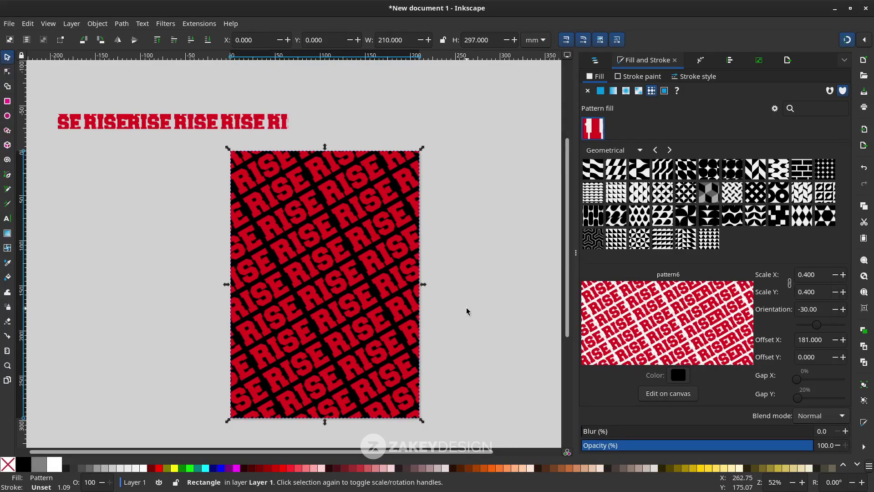
pyautogui.click(467, 308)
# - Draw a solid black band 210 mm wide and about 62 mm tall across the bottom of the page, and deselect it
pyautogui.scroll(-2, 466, 308)
pyautogui.scroll(2, 463, 317)
pyautogui.scroll(-2, 460, 318)
pyautogui.click(393, 287)
pyautogui.click(507, 333)
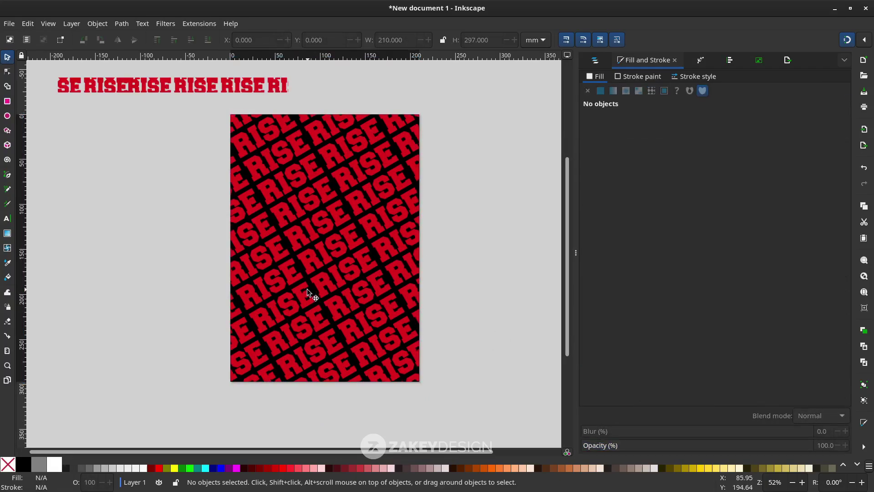
pyautogui.click(8, 108)
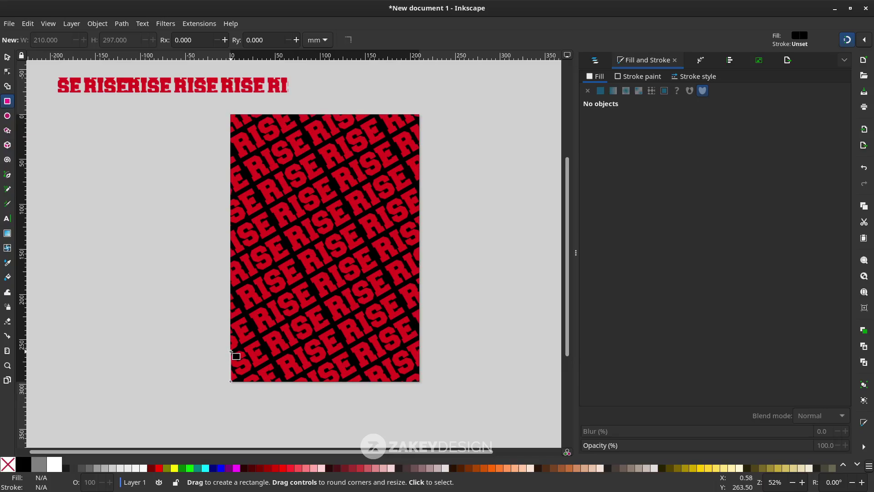
pyautogui.moveTo(230, 382)
pyautogui.mouseDown()
pyautogui.moveTo(407, 363)
pyautogui.moveTo(424, 352)
pyautogui.moveTo(419, 326)
pyautogui.mouseUp()
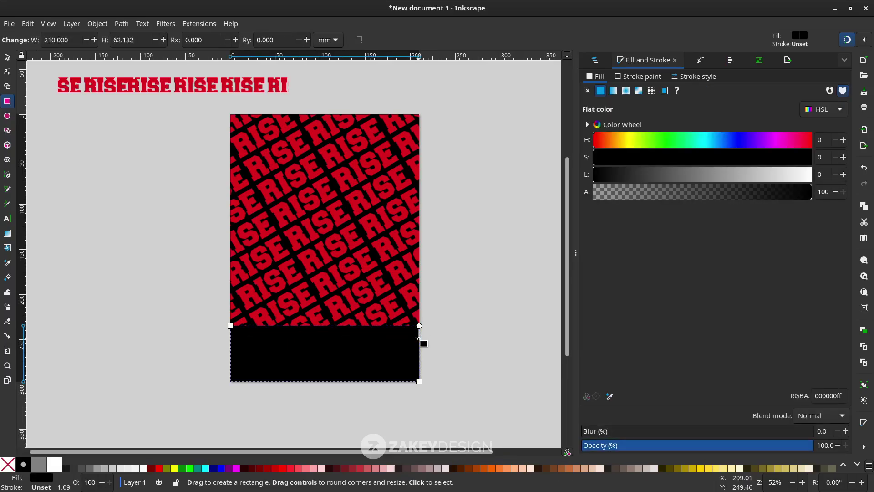
pyautogui.press('s')
pyautogui.click(427, 366)
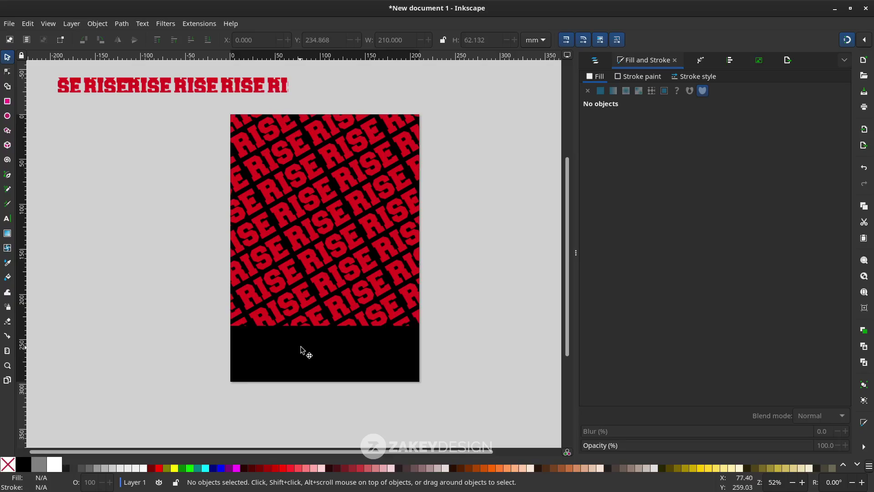
# - Import hurry-up-2785528_1920.png as an embedded image with the DPI taken from the file and automatic rendering
pyautogui.click(10, 26)
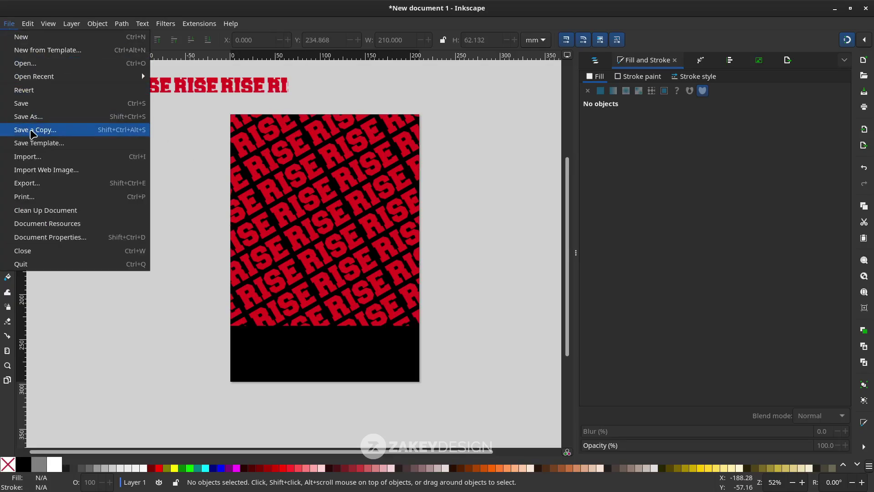
pyautogui.click(35, 158)
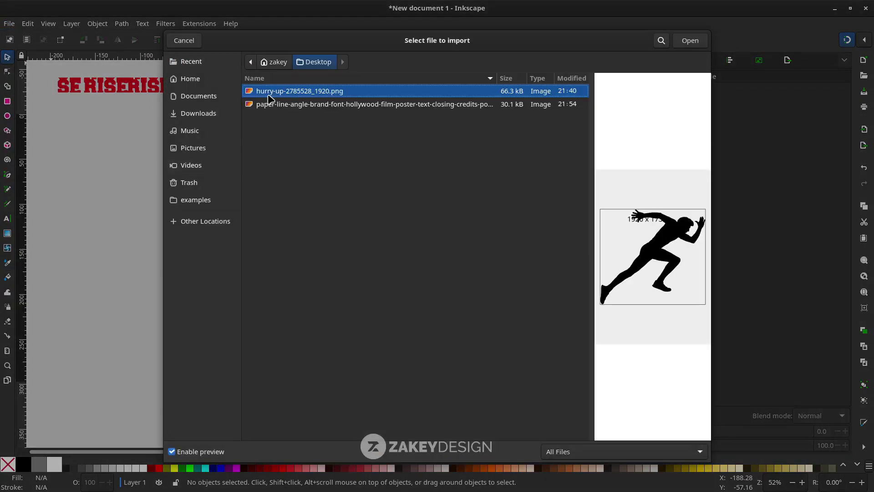
pyautogui.doubleClick(268, 92)
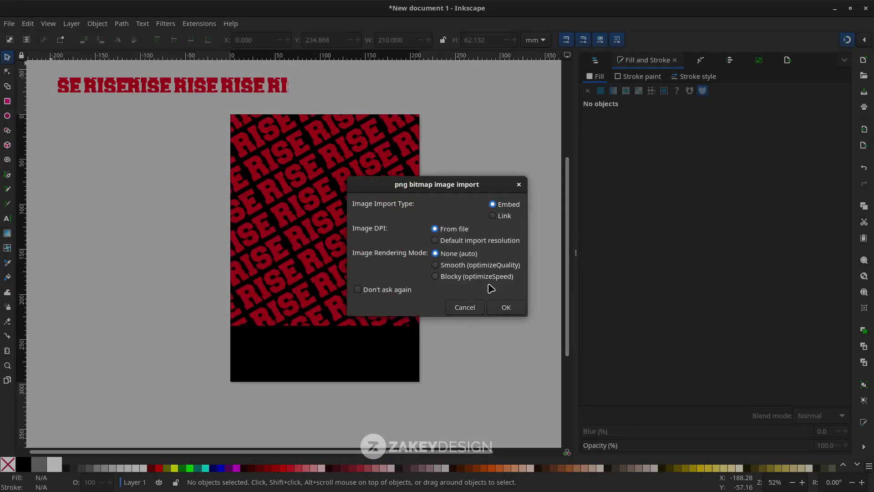
pyautogui.click(502, 308)
# - Move the imported runner image to the empty area left of the page, at about X -532 mm and Y 149 mm
pyautogui.moveTo(327, 254); pyautogui.dragTo(110, 279)
pyautogui.scroll(-4, 274, 248)
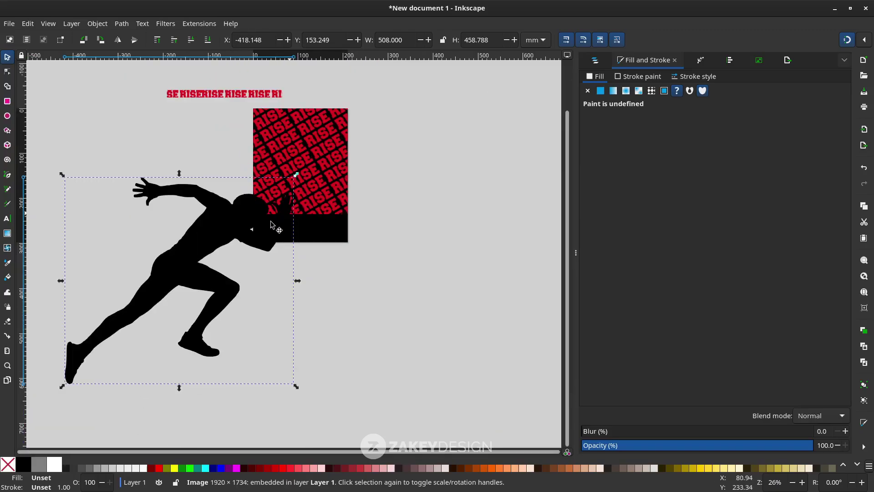
pyautogui.hscroll(-2, 217, 246)
pyautogui.hscroll(-2, 217, 245)
pyautogui.moveTo(281, 247); pyautogui.dragTo(231, 244)
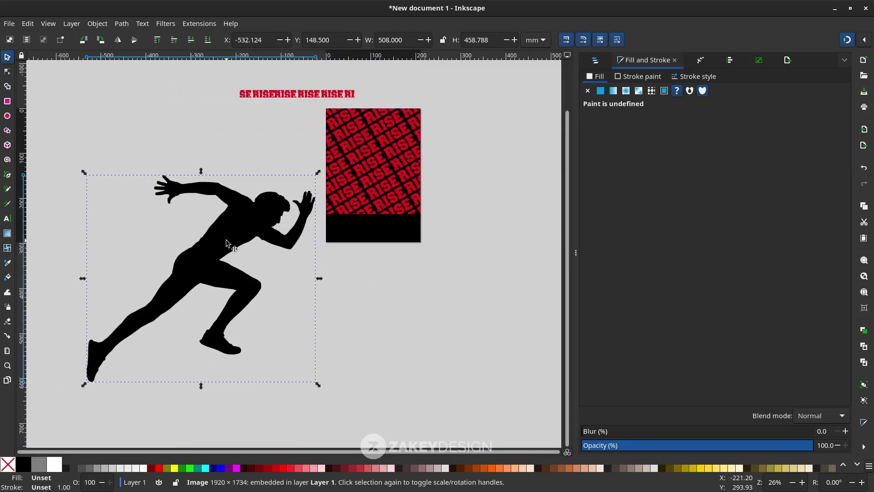
# - Trace the runner image in a single scan with Brightness cutoff at threshold 0.450, and move the traced path right of the original
pyautogui.click(121, 24)
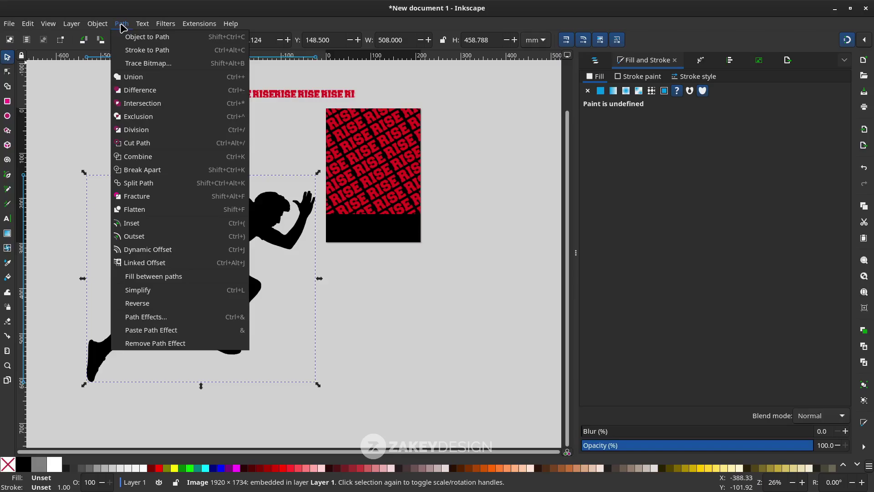
pyautogui.click(144, 64)
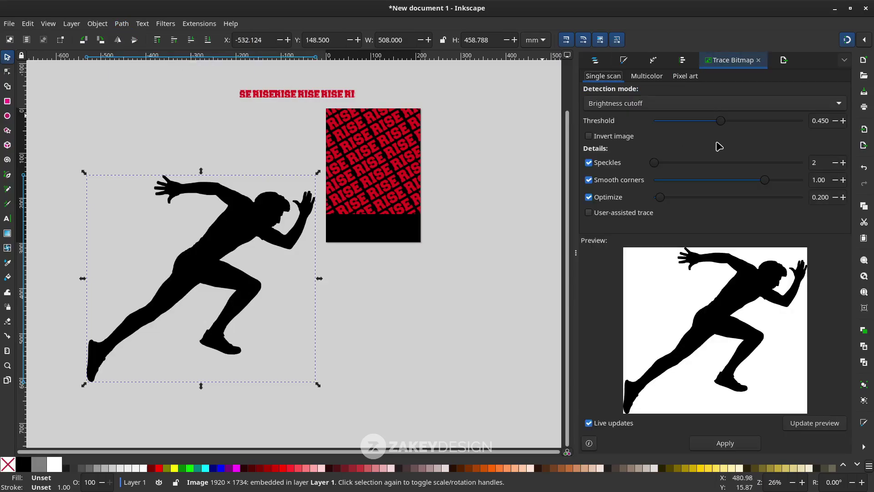
pyautogui.click(738, 446)
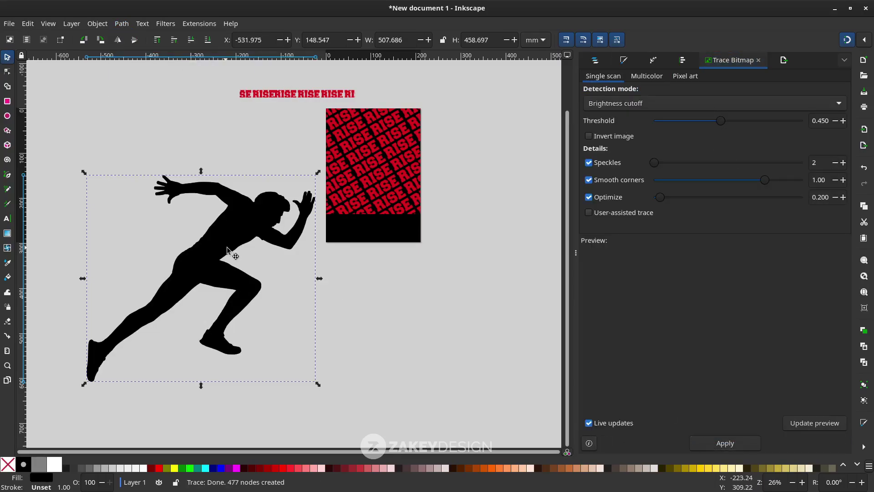
pyautogui.moveTo(232, 253); pyautogui.dragTo(442, 285)
# - Check the traced runner's nodes against the original bitmap and delete the original image
pyautogui.press('n')
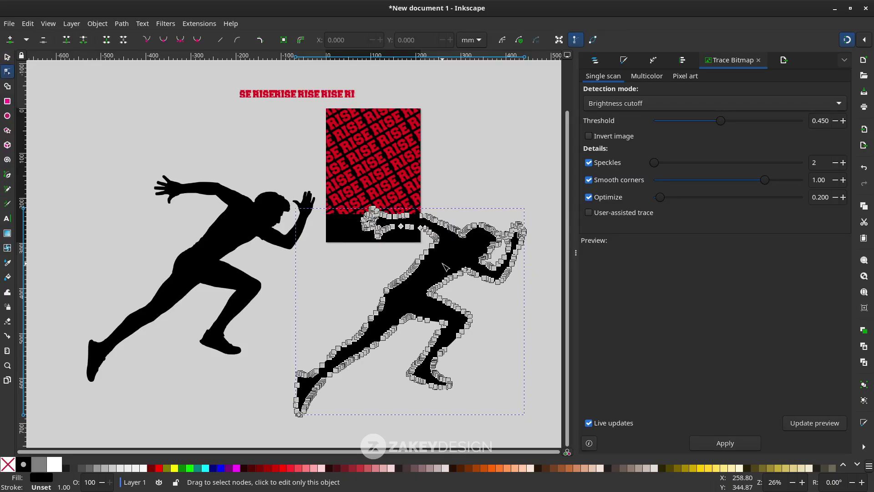
pyautogui.click(236, 235)
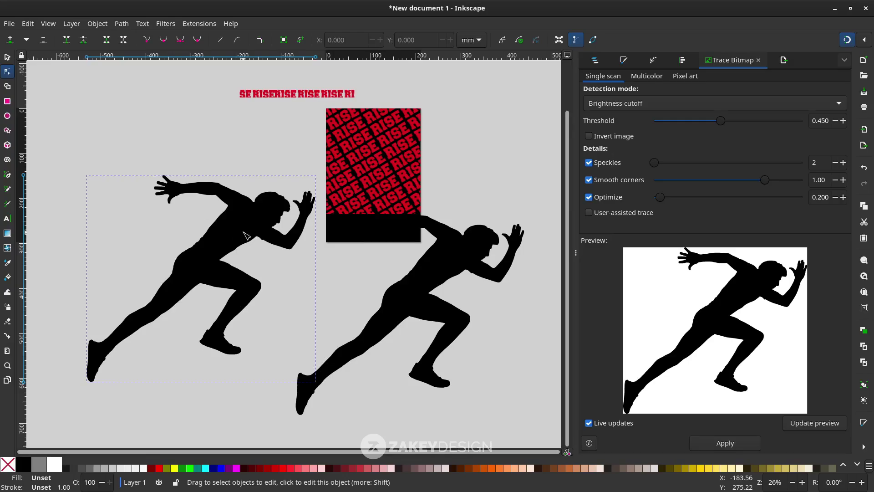
pyautogui.press('s')
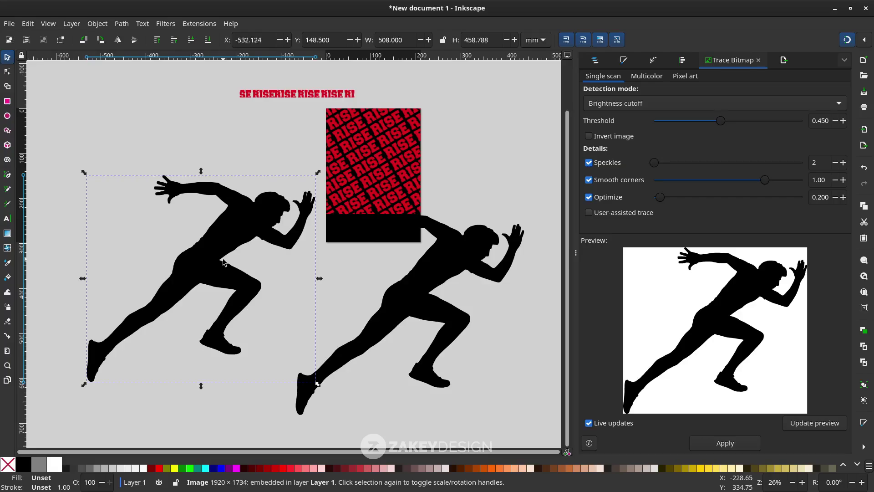
pyautogui.press('Delete')
# - Scale the traced runner to about 142 × 129 mm and place it over the lower part of the page, at about X 34 mm and Y 131 mm
pyautogui.click(433, 260)
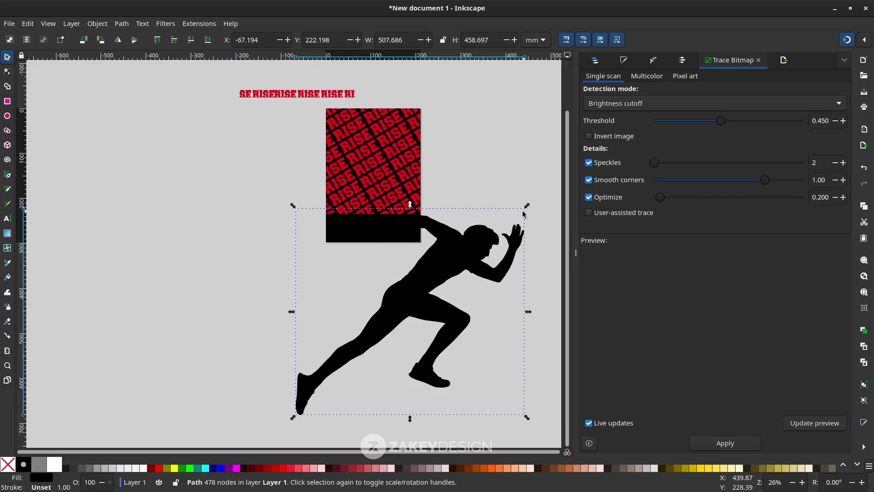
pyautogui.moveTo(527, 207); pyautogui.dragTo(315, 97)
pyautogui.scroll(2, 432, 303)
pyautogui.scroll(6, 311, 173)
pyautogui.moveTo(309, 221); pyautogui.dragTo(329, 205)
pyautogui.scroll(2, 332, 195)
pyautogui.scroll(-1, 332, 198)
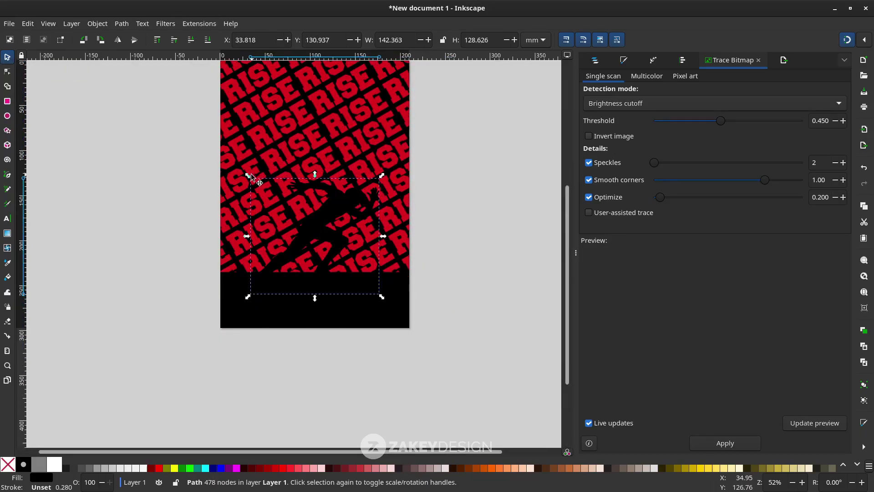
# - Scale the traced runner up to about 163 × 148 mm and move it to about X 27 mm and Y 116 mm
pyautogui.moveTo(249, 176); pyautogui.dragTo(225, 161)
pyautogui.scroll(1, 331, 225)
pyautogui.moveTo(335, 230)
pyautogui.mouseDown()
pyautogui.moveTo(358, 250)
pyautogui.moveTo(335, 239)
pyautogui.mouseUp()
pyautogui.scroll(-1, 348, 251)
pyautogui.click(450, 252)
pyautogui.scroll(1, 347, 241)
pyautogui.scroll(-1, 363, 253)
pyautogui.scroll(1, 362, 252)
pyautogui.click(413, 306)
pyautogui.scroll(2, 413, 309)
pyautogui.scroll(-4, 445, 318)
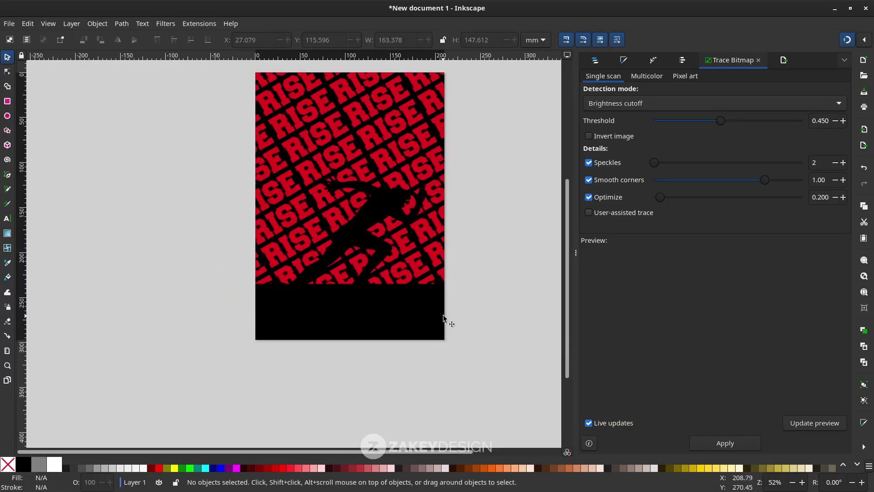
# - Nudge the runner slightly upward over the RISE pattern and clear the selection
pyautogui.scroll(2, 445, 317)
pyautogui.moveTo(339, 285); pyautogui.dragTo(338, 279)
pyautogui.click(328, 195)
pyautogui.press('Escape')
pyautogui.scroll(1, 328, 209)
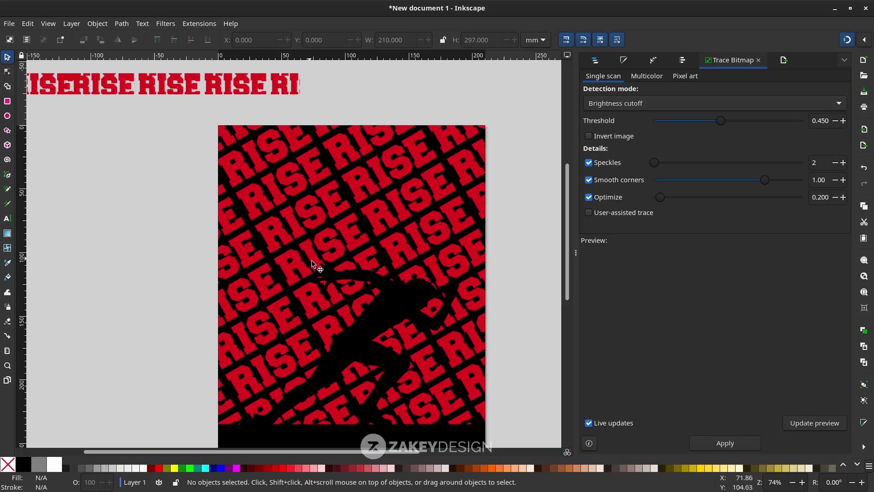
pyautogui.scroll(-2, 401, 281)
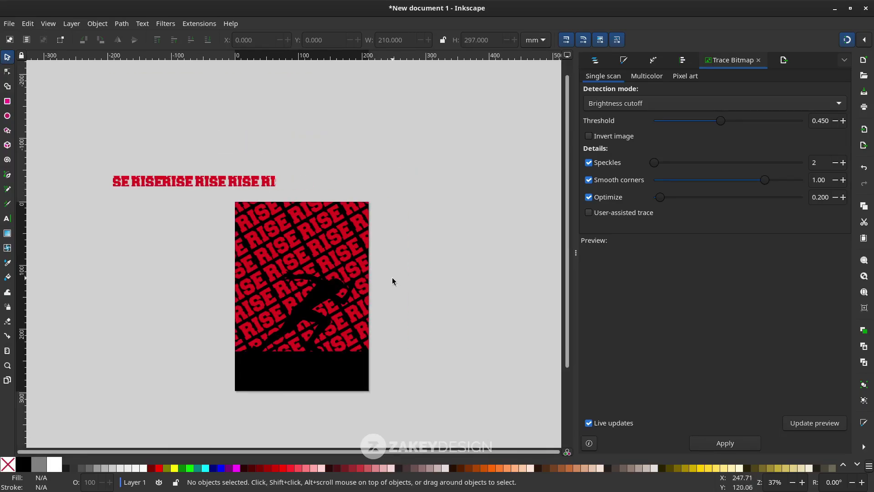
# - Add the text RISE in the empty area right of the page and set its letter spacing to 0
pyautogui.write('tRISE')
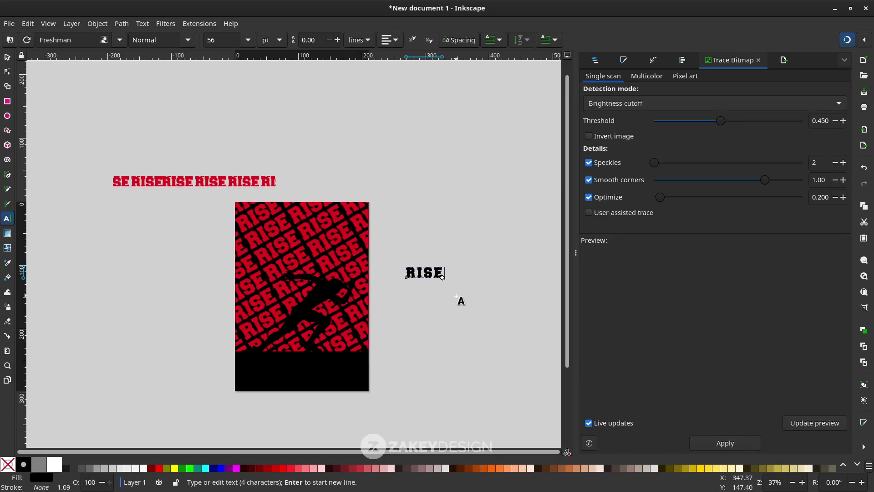
pyautogui.doubleClick(425, 272)
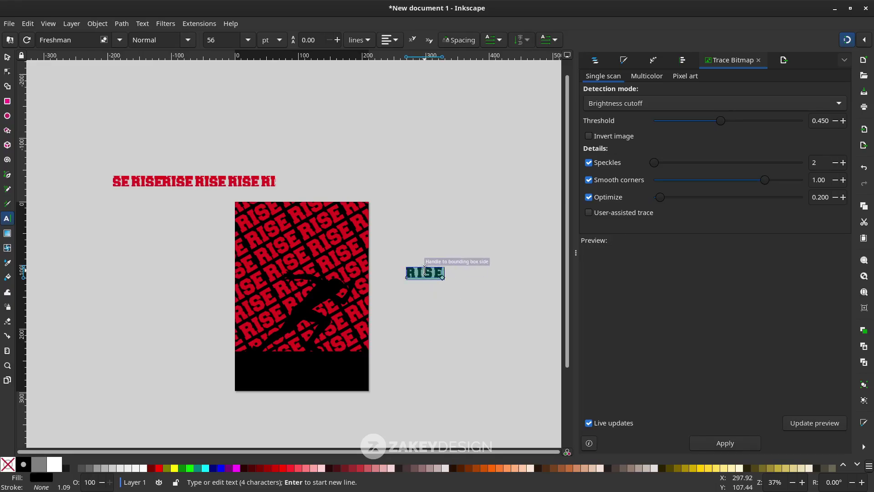
pyautogui.click(468, 41)
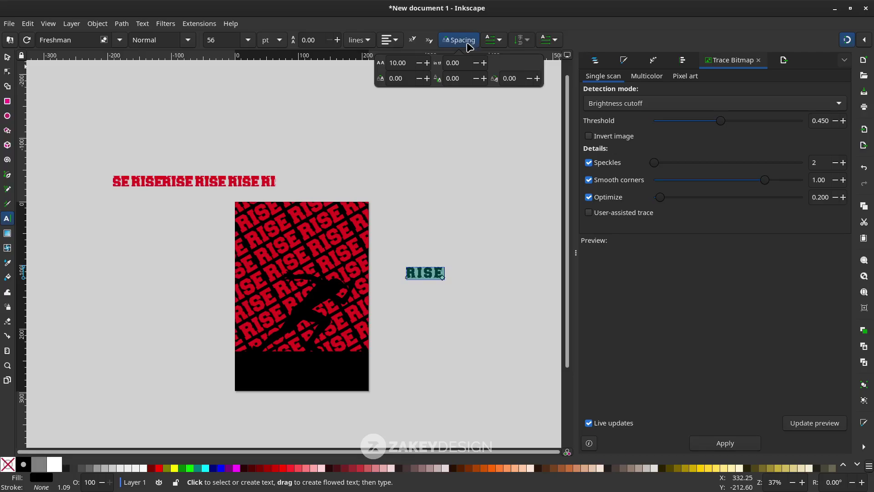
pyautogui.moveTo(413, 67); pyautogui.dragTo(379, 66)
pyautogui.write('0')
pyautogui.press('Return')
pyautogui.press('F1')
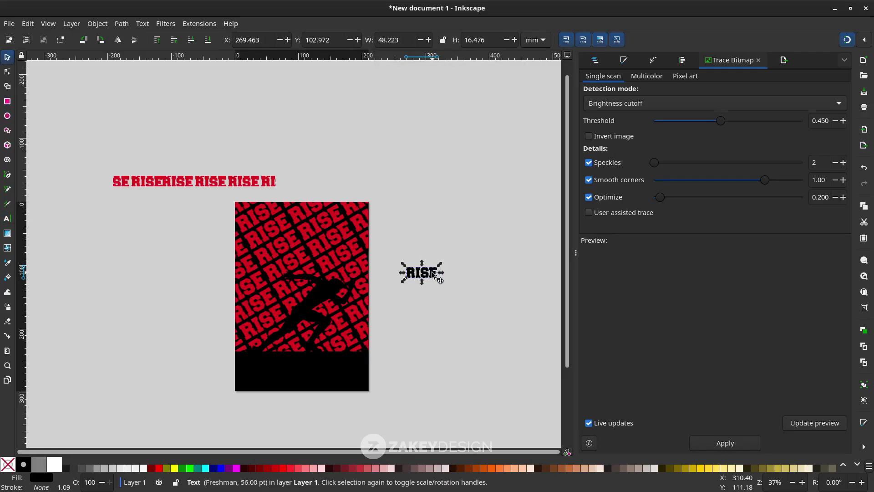
# - Move the new RISE text onto the page, rotate it by -30°, and place it above the runner's rear arm
pyautogui.moveTo(431, 272); pyautogui.dragTo(287, 275)
pyautogui.scroll(4, 287, 274)
pyautogui.click(288, 275)
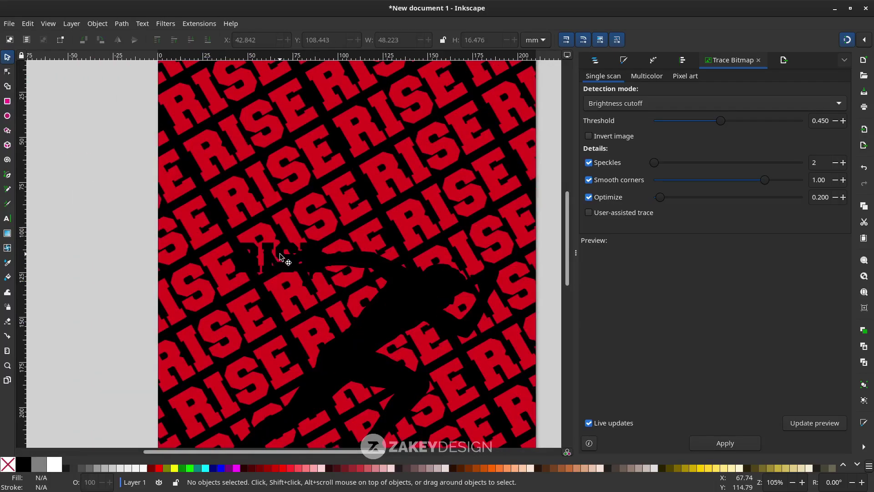
pyautogui.click(282, 258)
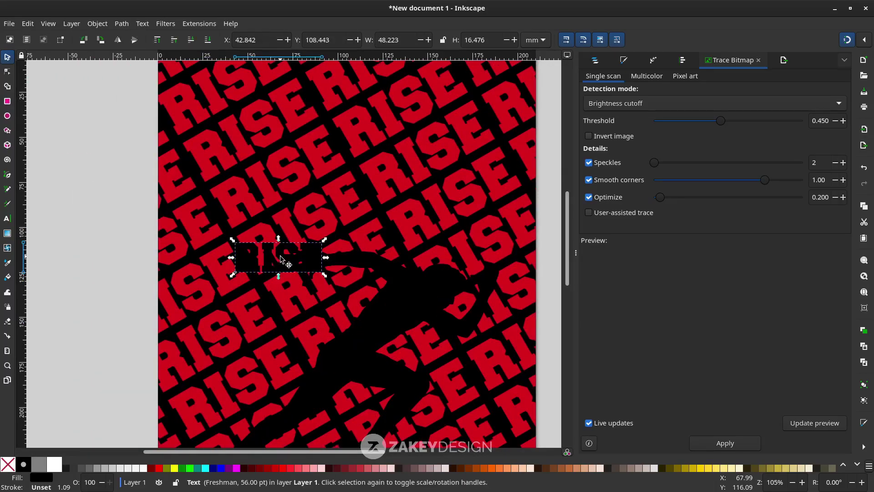
pyautogui.click(281, 258)
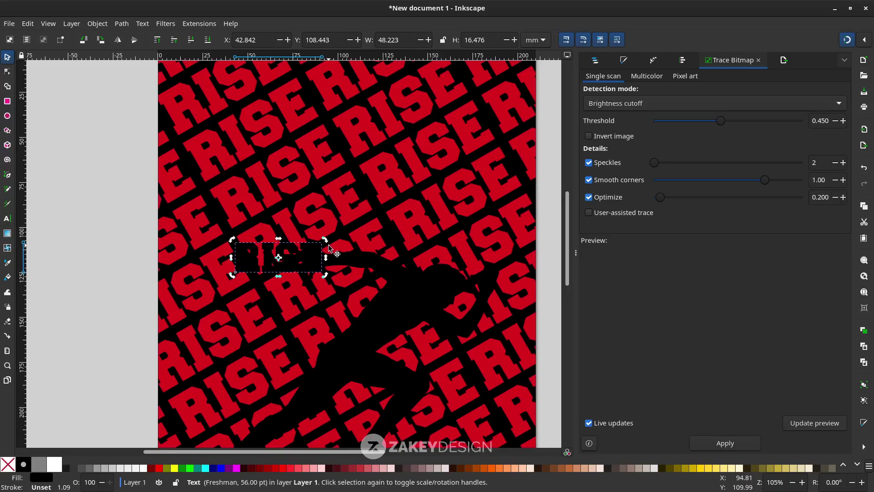
pyautogui.moveTo(328, 245); pyautogui.dragTo(316, 222)
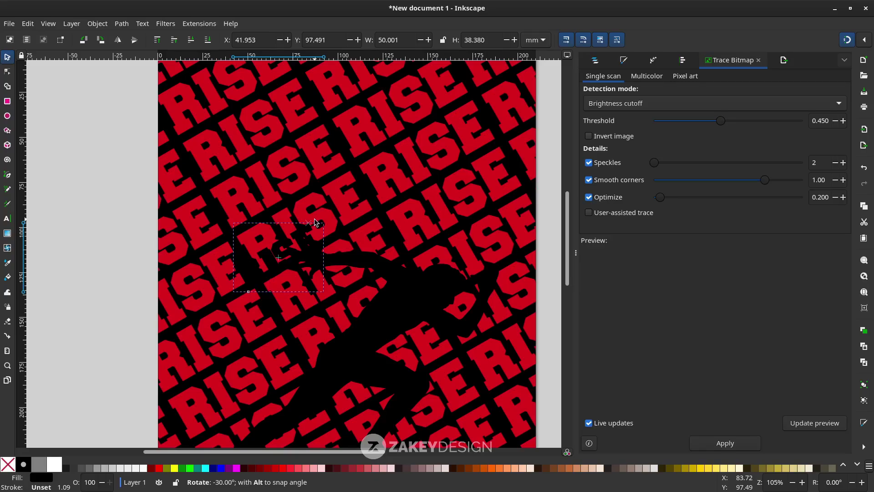
pyautogui.moveTo(272, 266); pyautogui.dragTo(281, 231)
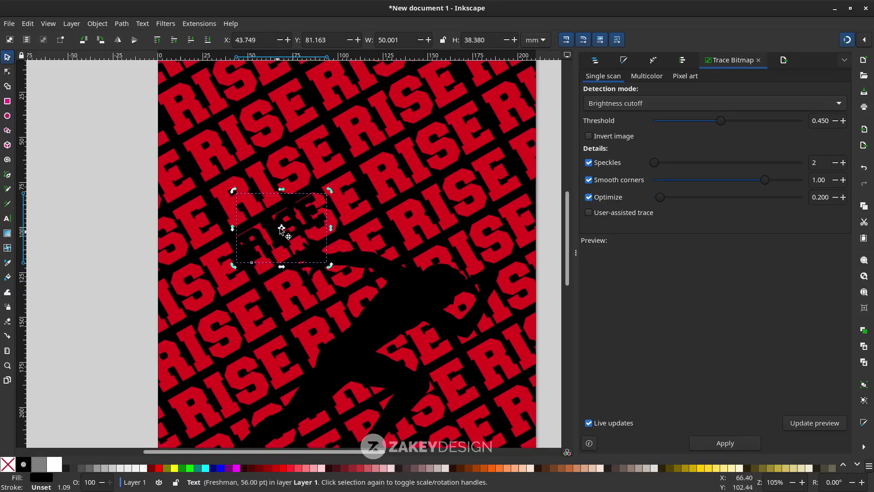
# - Enlarge the slanted RISE text to about 80 × 62 mm above the runner's rear arm and fill it with white
pyautogui.click(313, 222)
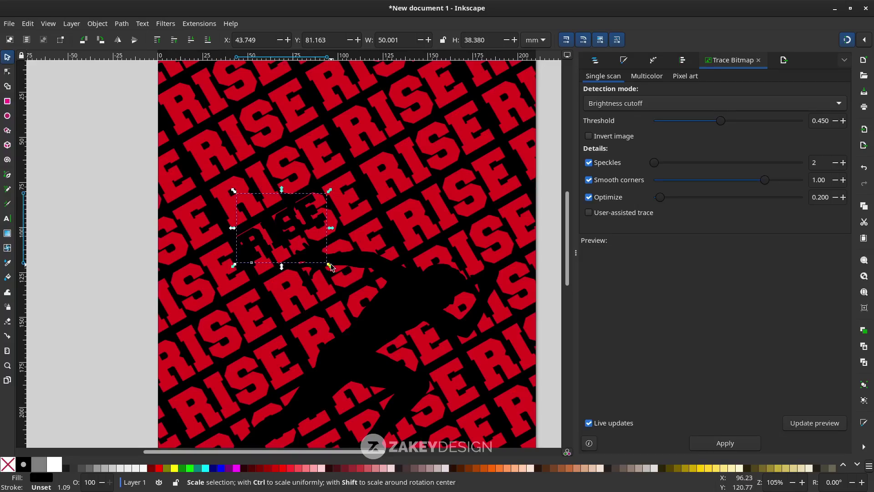
pyautogui.moveTo(330, 265); pyautogui.dragTo(427, 323)
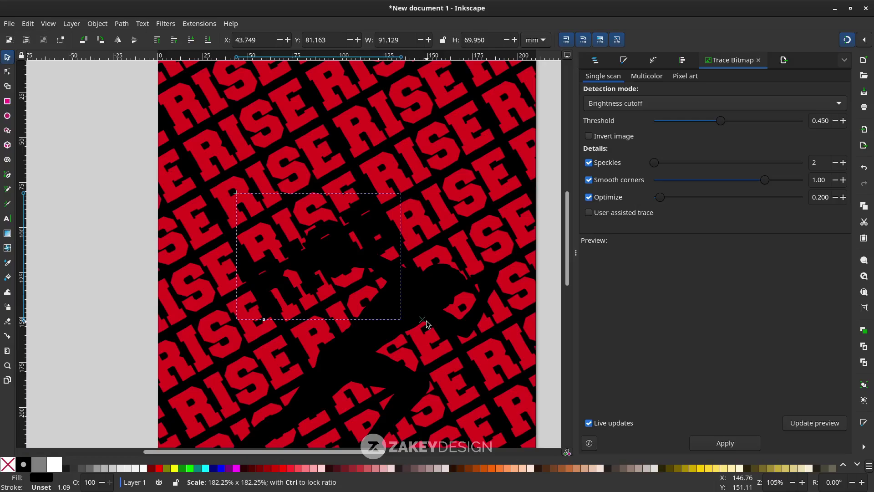
pyautogui.moveTo(361, 227); pyautogui.dragTo(355, 193)
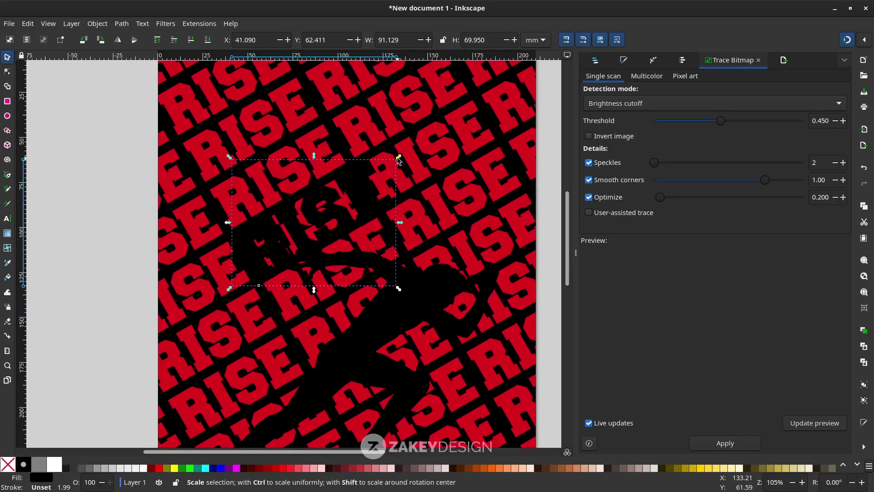
pyautogui.moveTo(398, 158); pyautogui.dragTo(379, 174)
pyautogui.moveTo(341, 202); pyautogui.dragTo(341, 191)
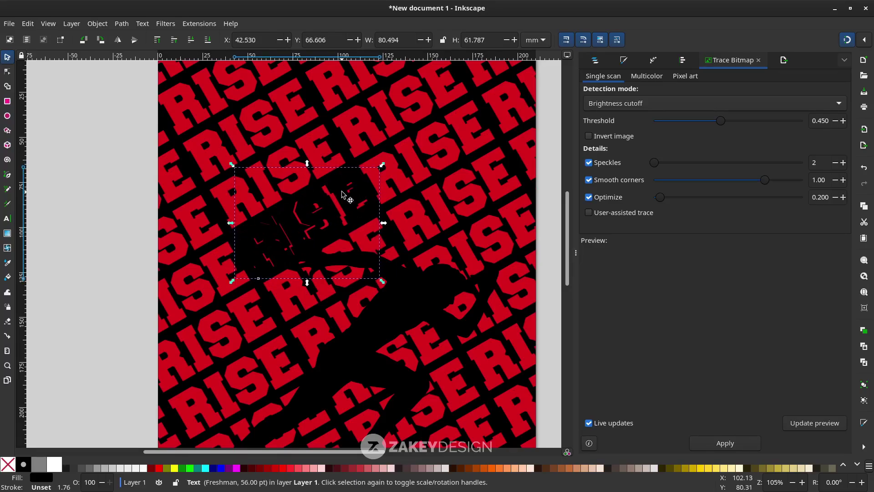
pyautogui.click(144, 471)
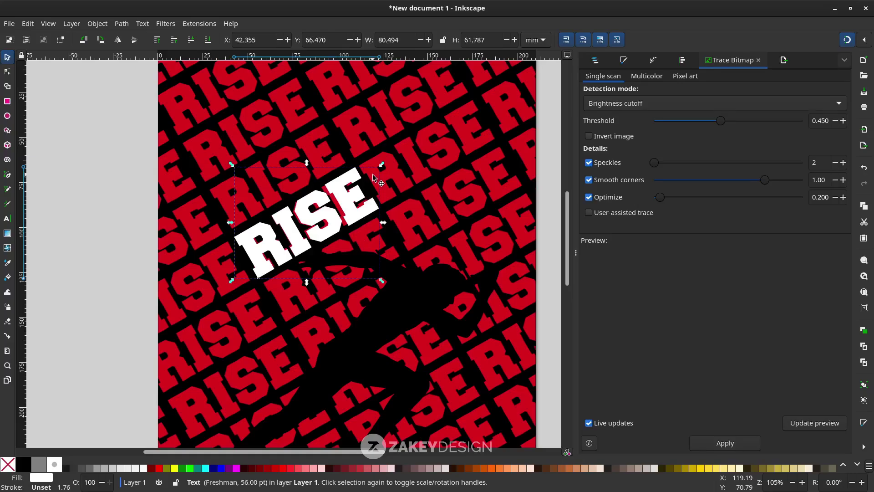
# - Fit the white RISE over the pattern word beneath it, at about 76 × 59 mm, X 43 mm and Y 68 mm
pyautogui.moveTo(382, 164); pyautogui.dragTo(381, 169)
pyautogui.scroll(2, 363, 226)
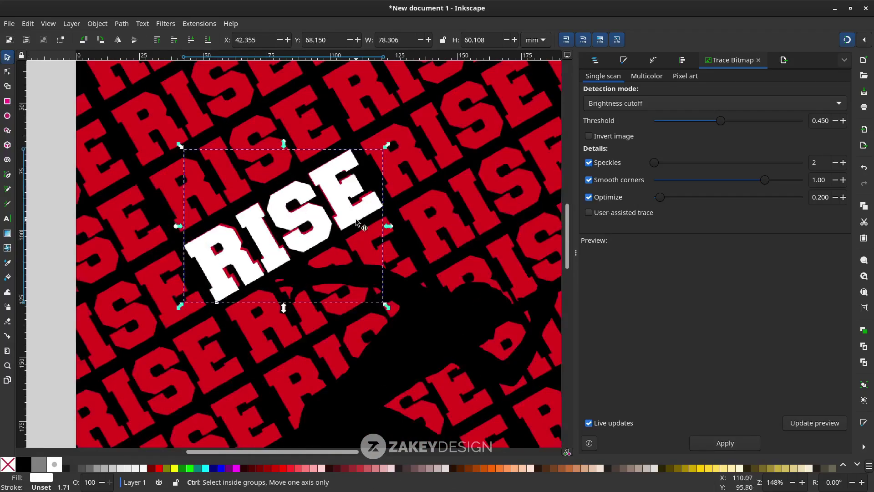
pyautogui.moveTo(334, 209); pyautogui.dragTo(334, 209)
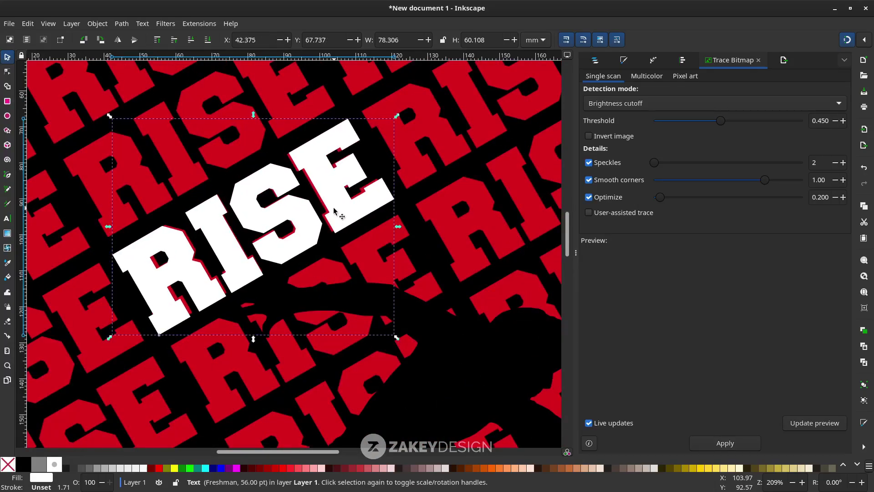
pyautogui.moveTo(113, 119); pyautogui.dragTo(119, 123)
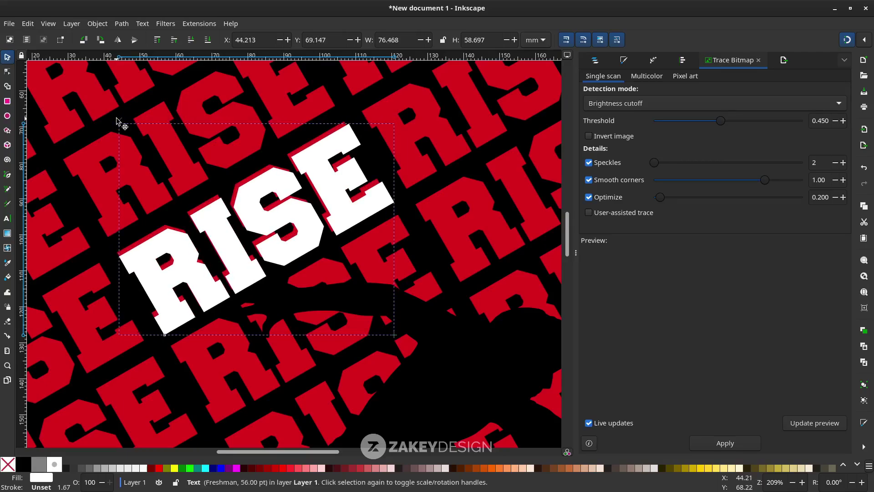
pyautogui.moveTo(208, 226); pyautogui.dragTo(203, 221)
pyautogui.scroll(-3, 225, 232)
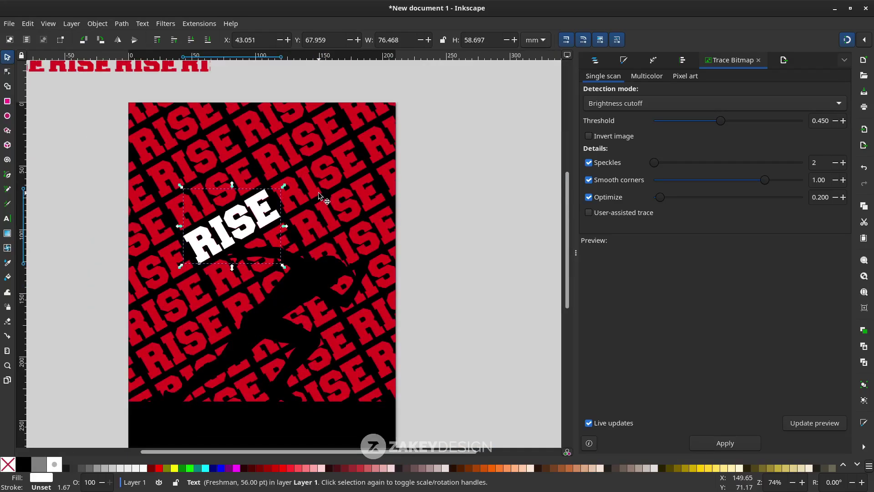
# - View the background rectangle's pattern fill settings and its on-canvas pattern handles, and clear the selection
pyautogui.click(306, 197)
pyautogui.scroll(-2, 306, 196)
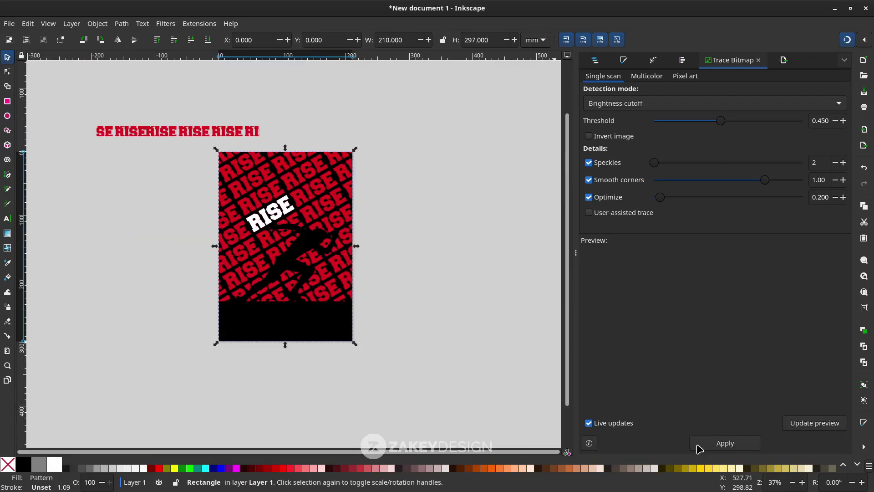
pyautogui.scroll(1, 298, 177)
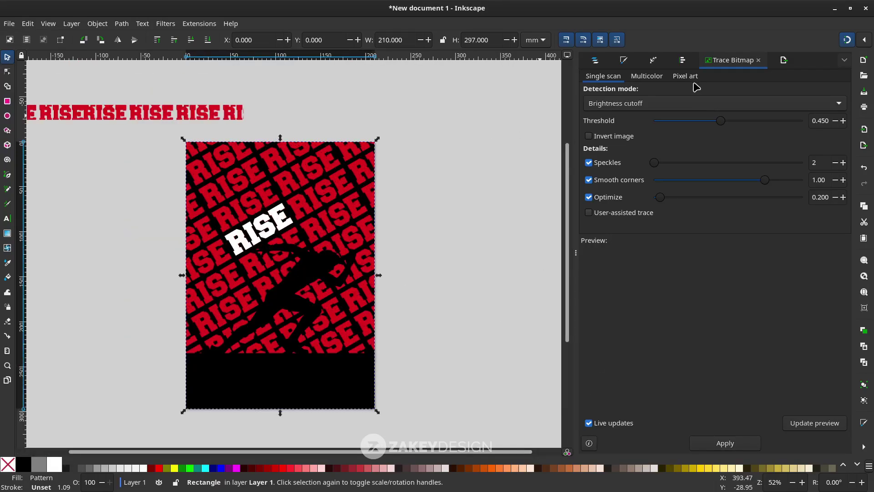
pyautogui.click(623, 60)
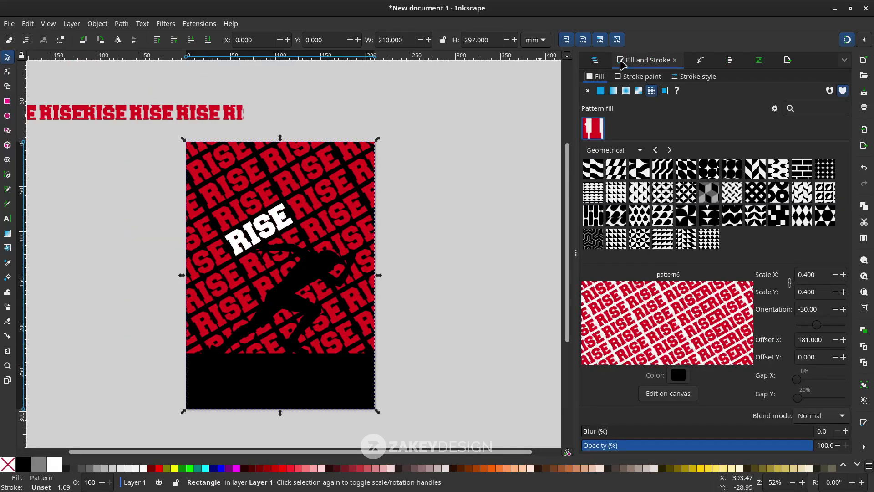
pyautogui.click(678, 393)
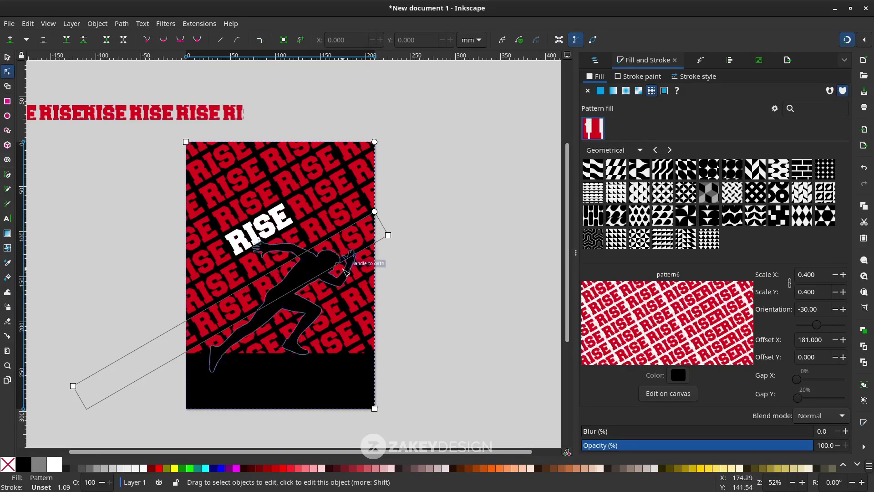
pyautogui.click(441, 303)
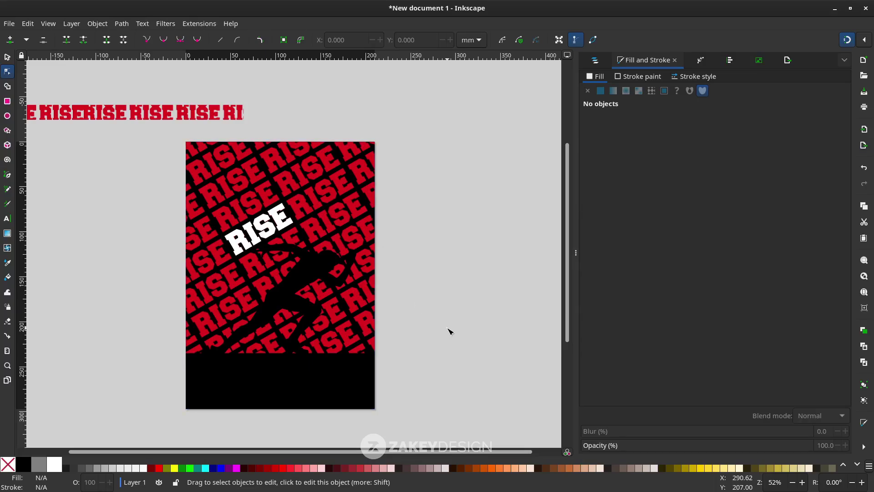
# - Add the text RISE AND TRANSFORM on the black band at the bottom of the poster
pyautogui.scroll(-1, 448, 328)
pyautogui.hscroll(-2, 456, 334)
pyautogui.scroll(1, 470, 342)
pyautogui.scroll(-1, 457, 342)
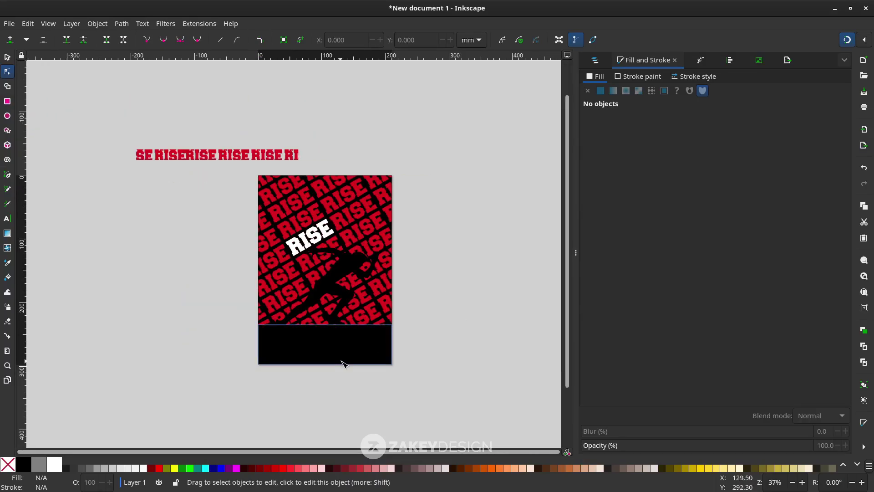
pyautogui.scroll(2, 342, 362)
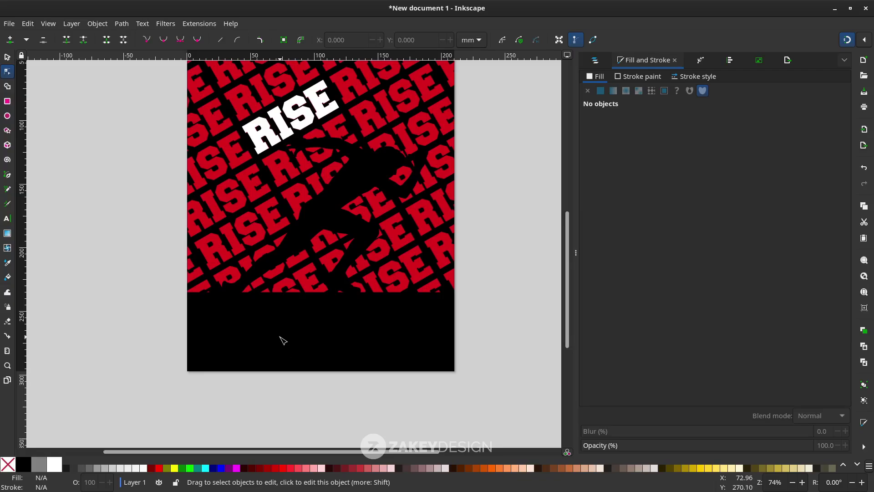
pyautogui.press('t')
pyautogui.click(263, 332)
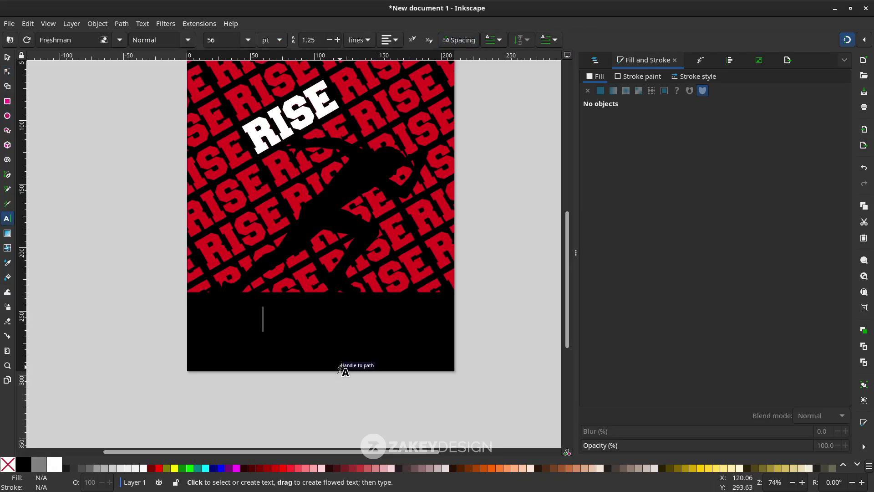
pyautogui.write('RISE ')
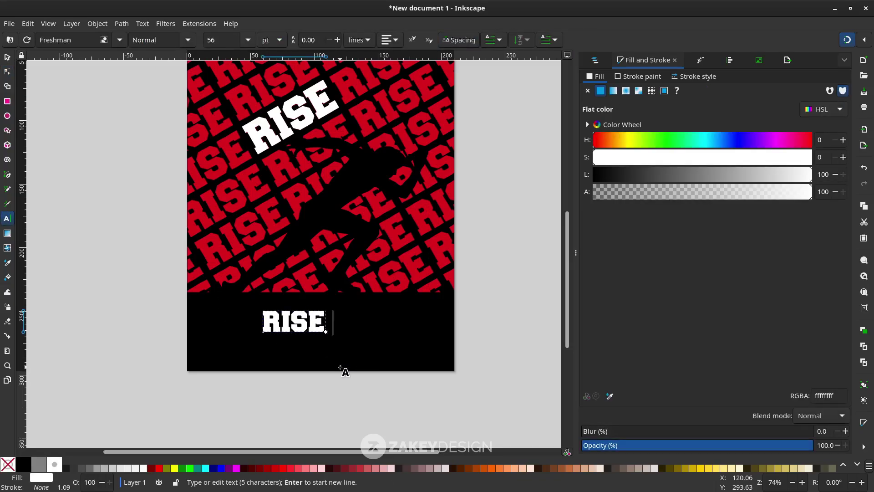
pyautogui.write('AND TRANSFORM')
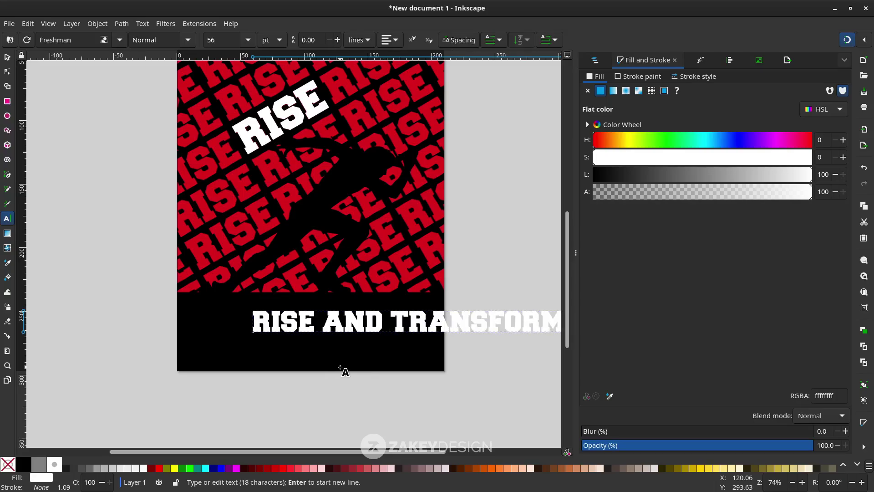
# - Set the RISE AND TRANSFORM text to a bolder style of Bebas Neue and move it to about X 41 mm, Y 243 mm
pyautogui.hotkey('ctrl', 'a')
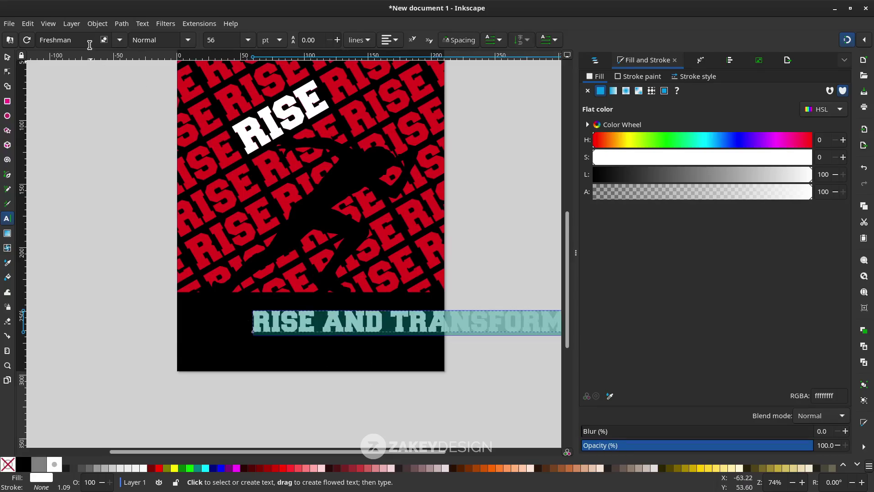
pyautogui.moveTo(86, 41); pyautogui.dragTo(2, 28)
pyautogui.write('beb')
pyautogui.click(69, 56)
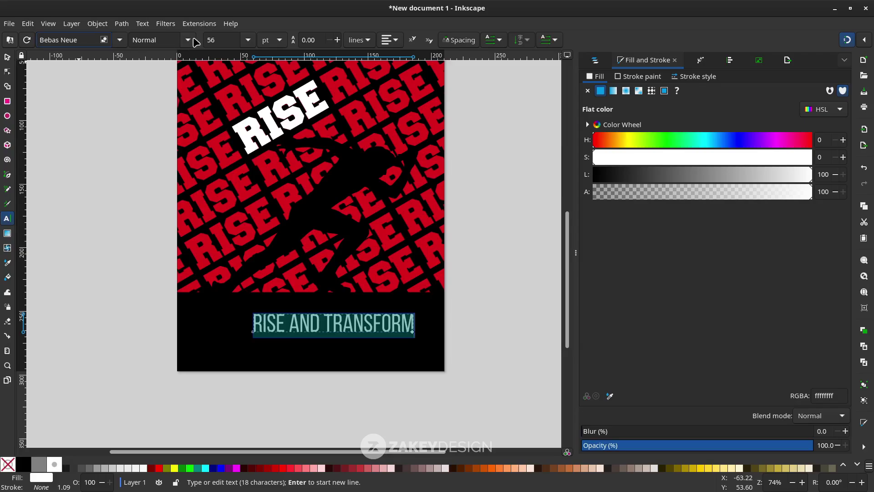
pyautogui.click(189, 40)
pyautogui.click(166, 117)
pyautogui.press('F1')
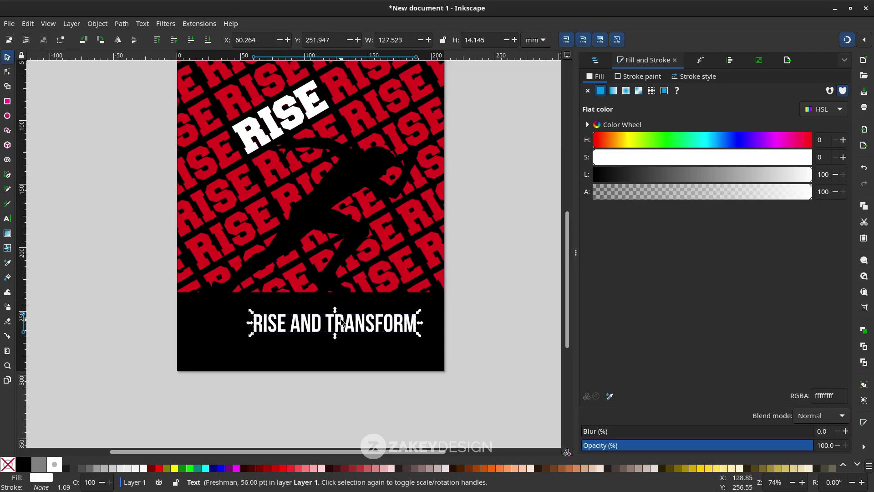
pyautogui.moveTo(342, 323); pyautogui.dragTo(319, 311)
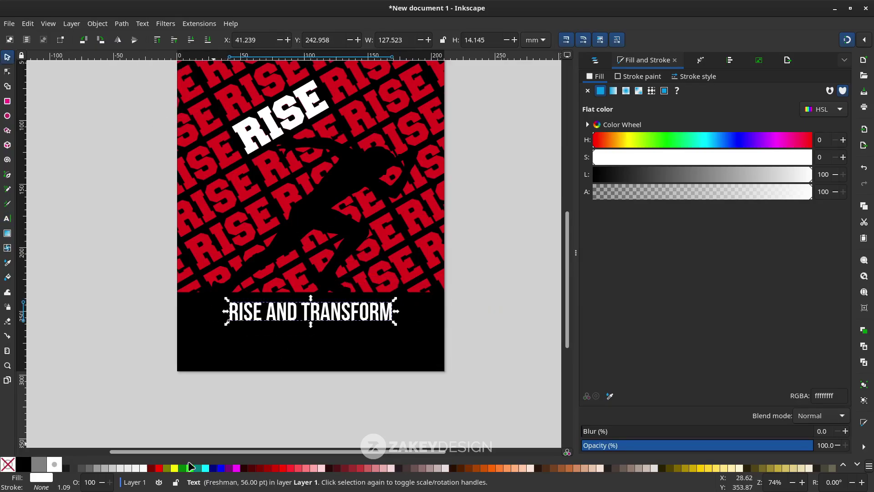
# - Fill the RISE AND TRANSFORM text with 10% Gray and scale it down about its centre to about 109 × 12 mm
pyautogui.click(132, 468)
pyautogui.click(122, 469)
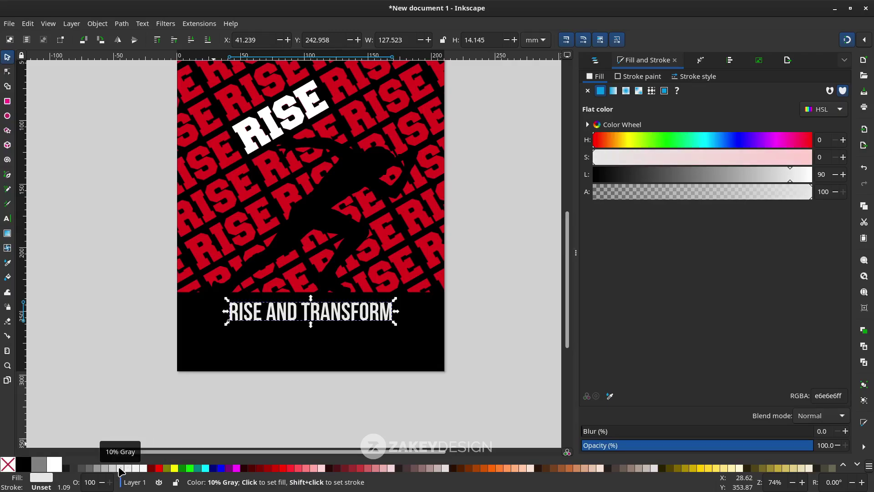
pyautogui.moveTo(394, 325)
pyautogui.mouseDown()
pyautogui.moveTo(373, 321)
pyautogui.moveTo(381, 321)
pyautogui.mouseUp()
pyautogui.scroll(-2, 382, 322)
pyautogui.click(443, 313)
pyautogui.scroll(1, 379, 336)
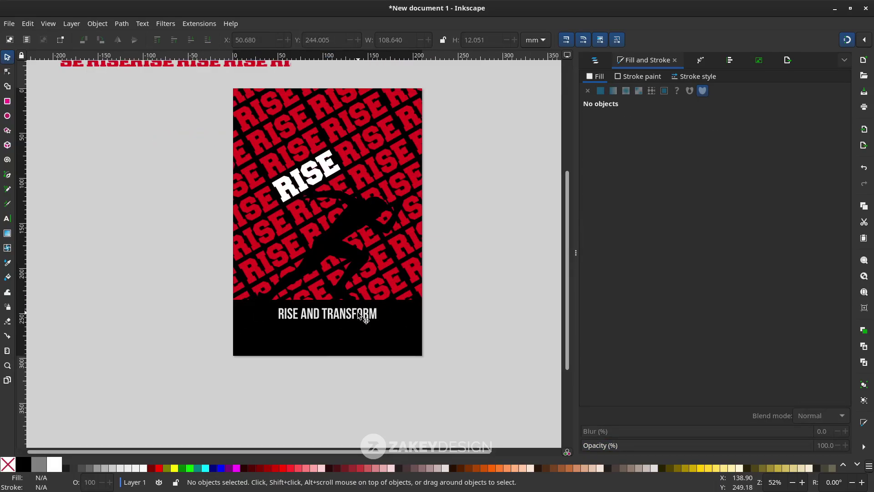
# - Import the Hollywood film poster closing-credits PNG from the Desktop as an embedded image
pyautogui.click(9, 23)
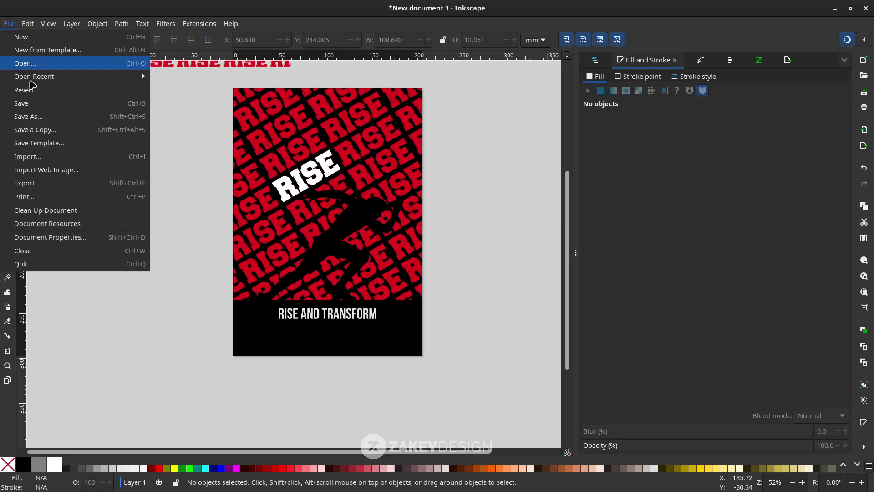
pyautogui.click(35, 152)
pyautogui.doubleClick(319, 104)
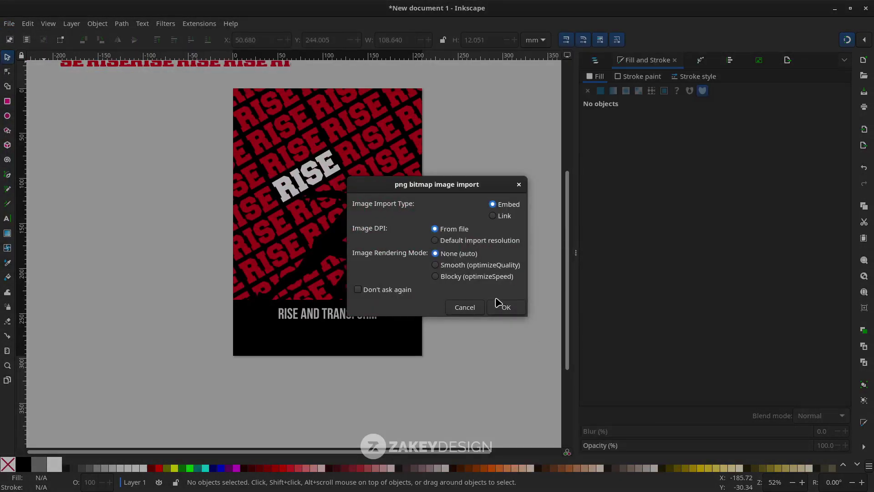
pyautogui.click(499, 302)
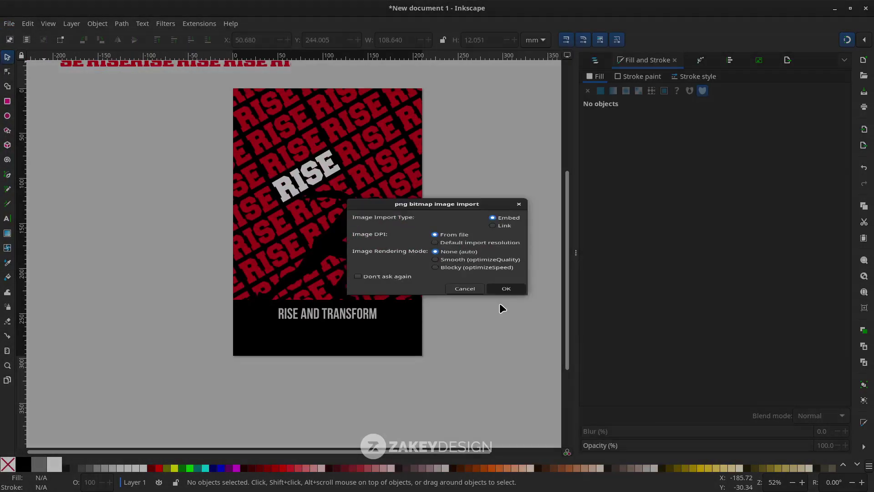
# - Move the credits image down to the black band and scale it proportionally to about 197 × 50 mm
pyautogui.scroll(-1, 375, 288)
pyautogui.scroll(1, 375, 265)
pyautogui.moveTo(377, 265); pyautogui.dragTo(430, 341)
pyautogui.moveTo(494, 366); pyautogui.dragTo(446, 359)
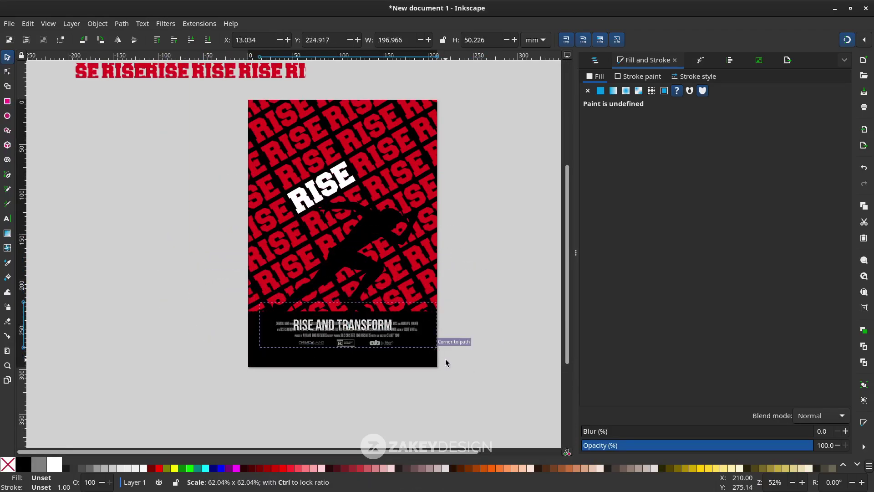
# - Position the credits image beneath the slogan on the black band, at about X 9 mm, Y 241 mm
pyautogui.moveTo(392, 337); pyautogui.dragTo(390, 349)
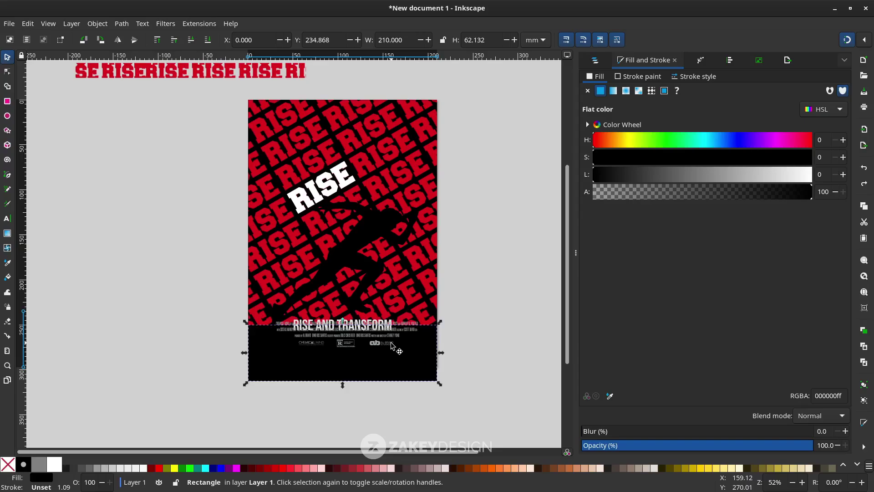
pyautogui.press('pagedown')
pyautogui.scroll(2, 390, 349)
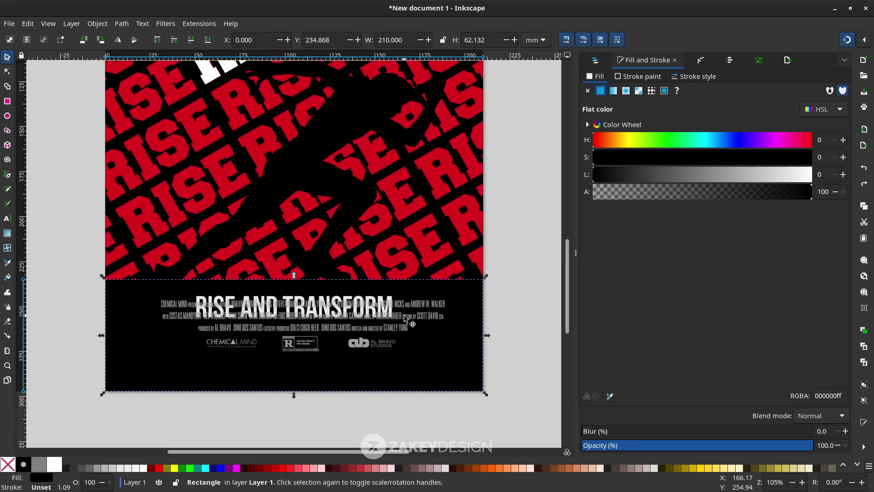
pyautogui.moveTo(433, 304)
pyautogui.mouseDown()
pyautogui.moveTo(418, 339)
pyautogui.moveTo(428, 334)
pyautogui.mouseUp()
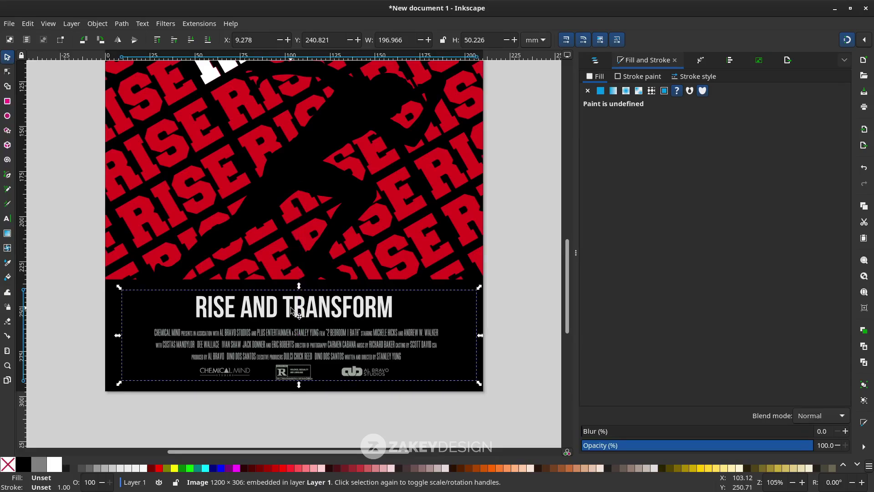
# - Fill the RISE AND TRANSFORM text with the grey 99a29b sampled from the credits lettering, and clear the selection
pyautogui.click(297, 312)
pyautogui.scroll(4, 308, 336)
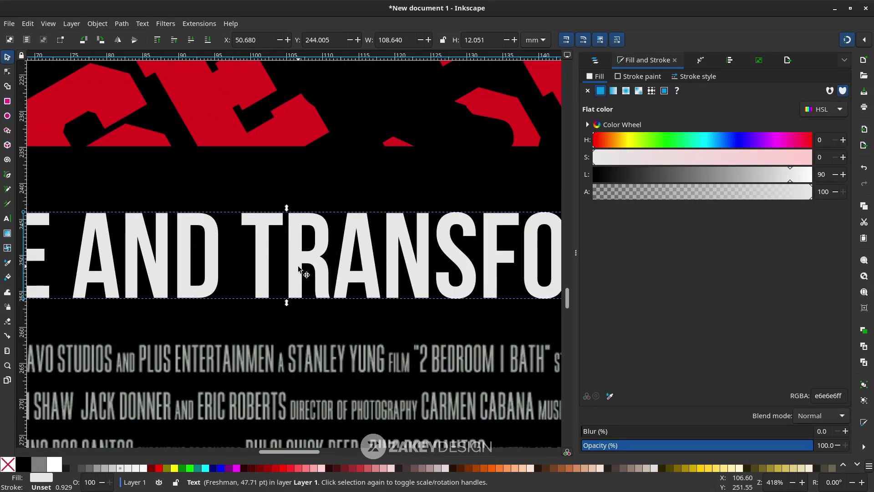
pyautogui.press('d')
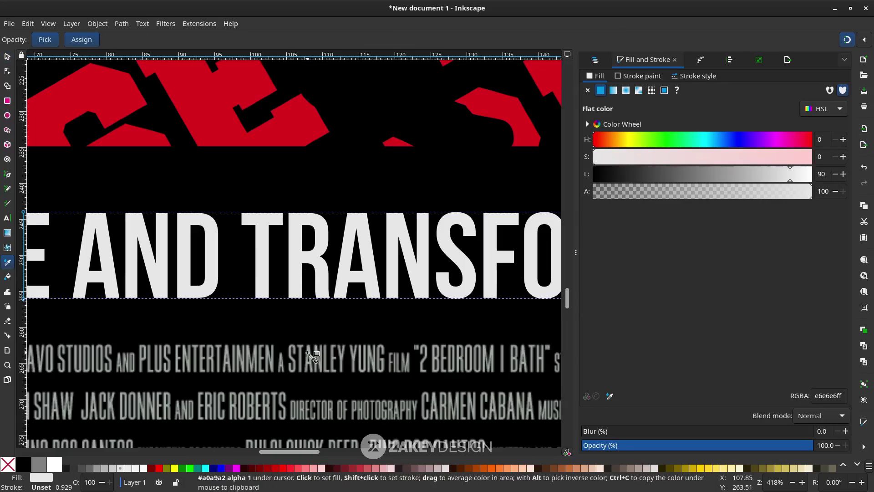
pyautogui.click(313, 354)
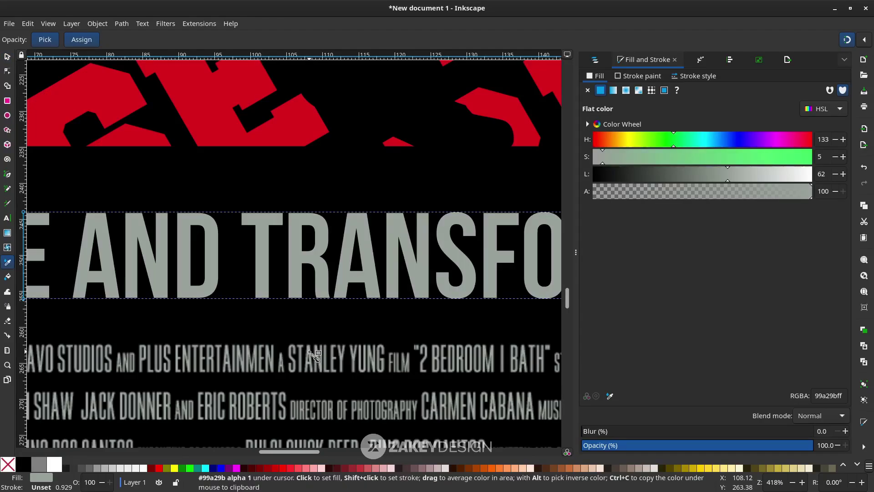
pyautogui.scroll(-5, 342, 316)
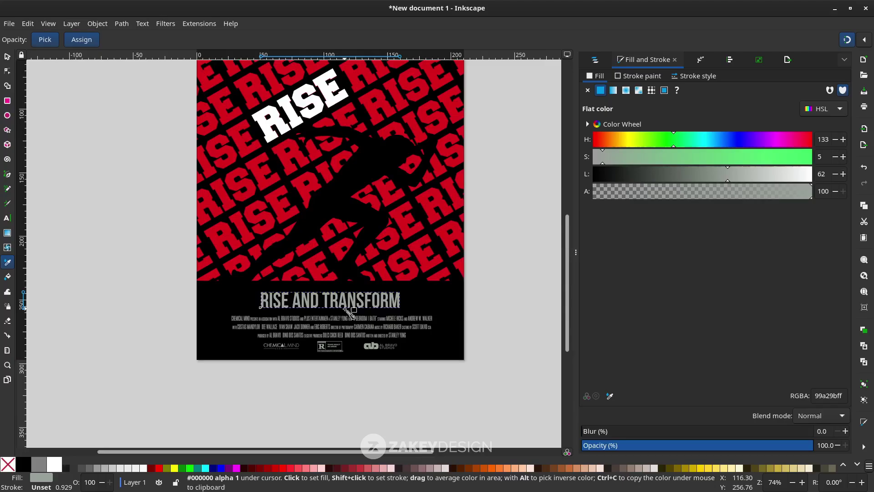
pyautogui.press('s')
pyautogui.scroll(-1, 364, 324)
pyautogui.click(440, 336)
pyautogui.scroll(4, 336, 258)
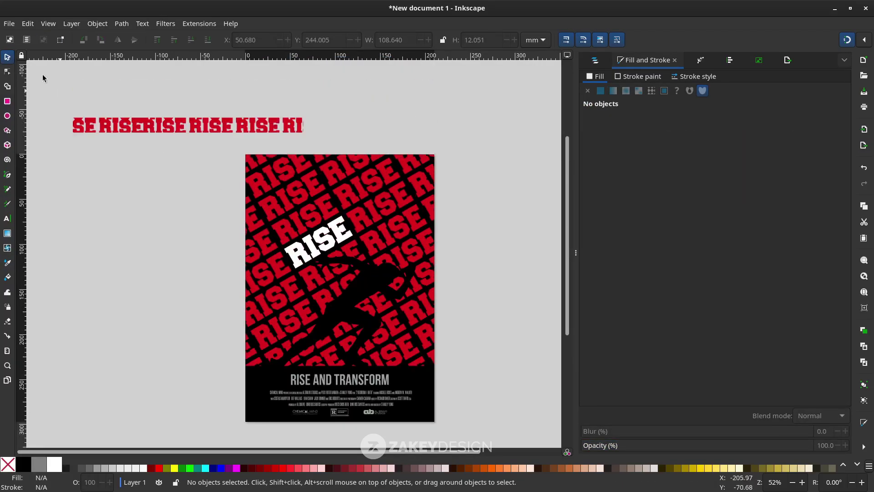
# - Import the reference poster Run1991cover.jpg from the Desktop as an embedded image
pyautogui.click(9, 24)
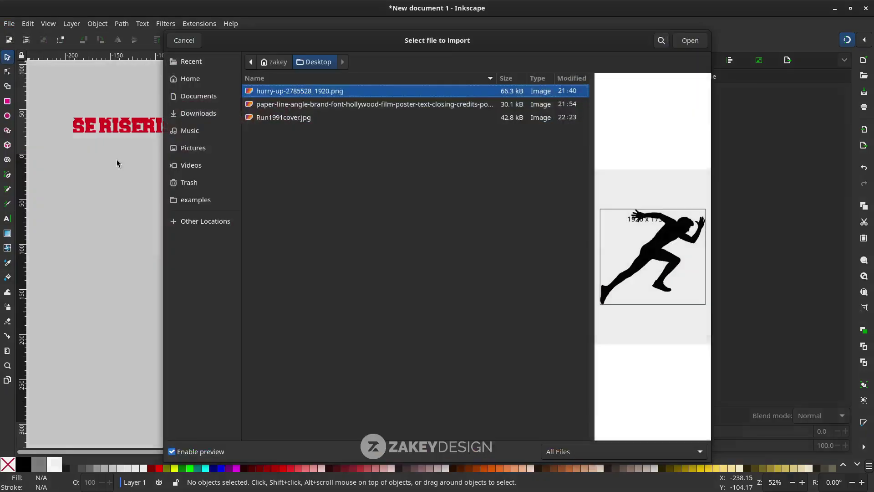
pyautogui.doubleClick(303, 117)
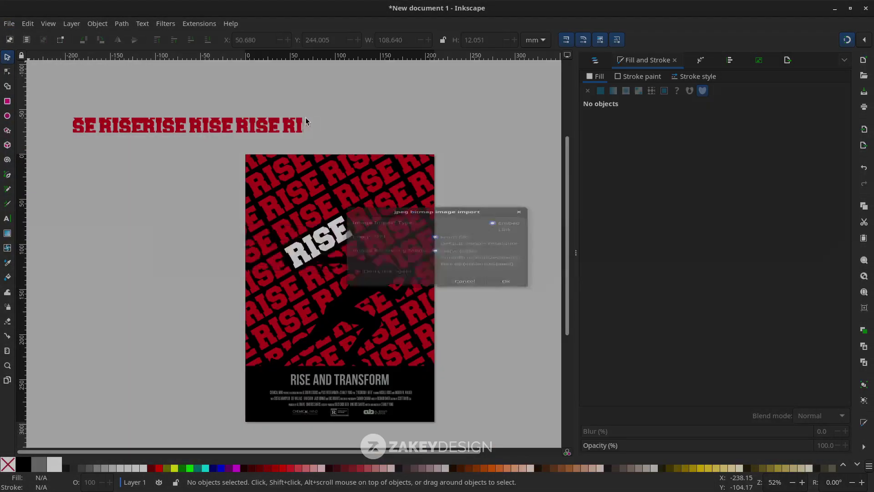
pyautogui.click(502, 309)
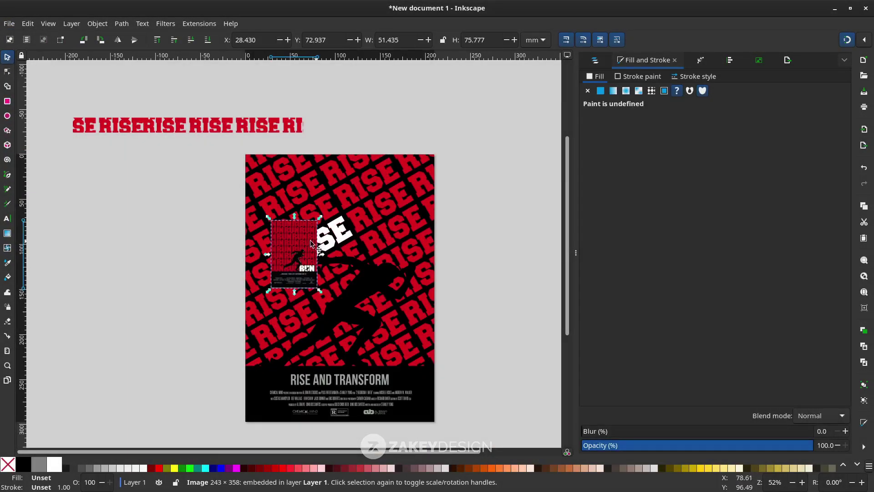
# - Place the RUN poster beside the RISE poster for comparison, scaled to about 194 × 286 mm at X -219 mm, Y 5 mm
pyautogui.moveTo(284, 241); pyautogui.dragTo(112, 248)
pyautogui.moveTo(149, 297); pyautogui.dragTo(222, 396)
pyautogui.moveTo(192, 320); pyautogui.dragTo(204, 348)
pyautogui.scroll(-2, 154, 154)
pyautogui.hscroll(-4, 154, 154)
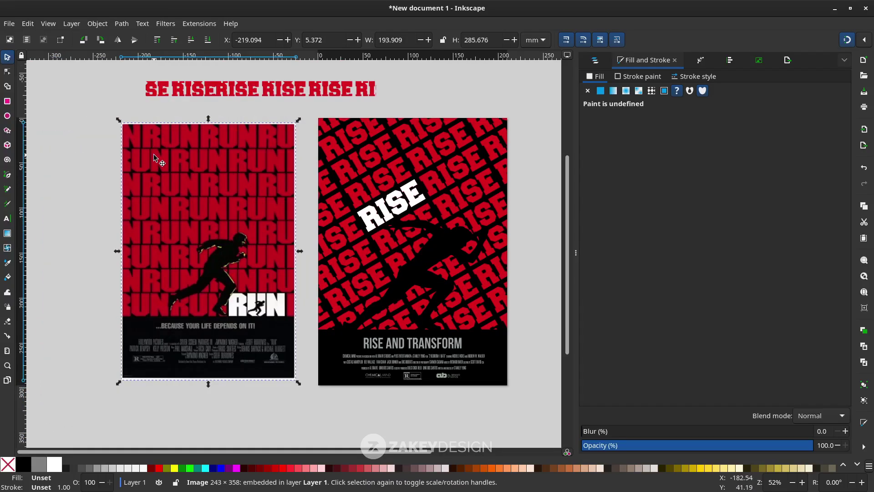